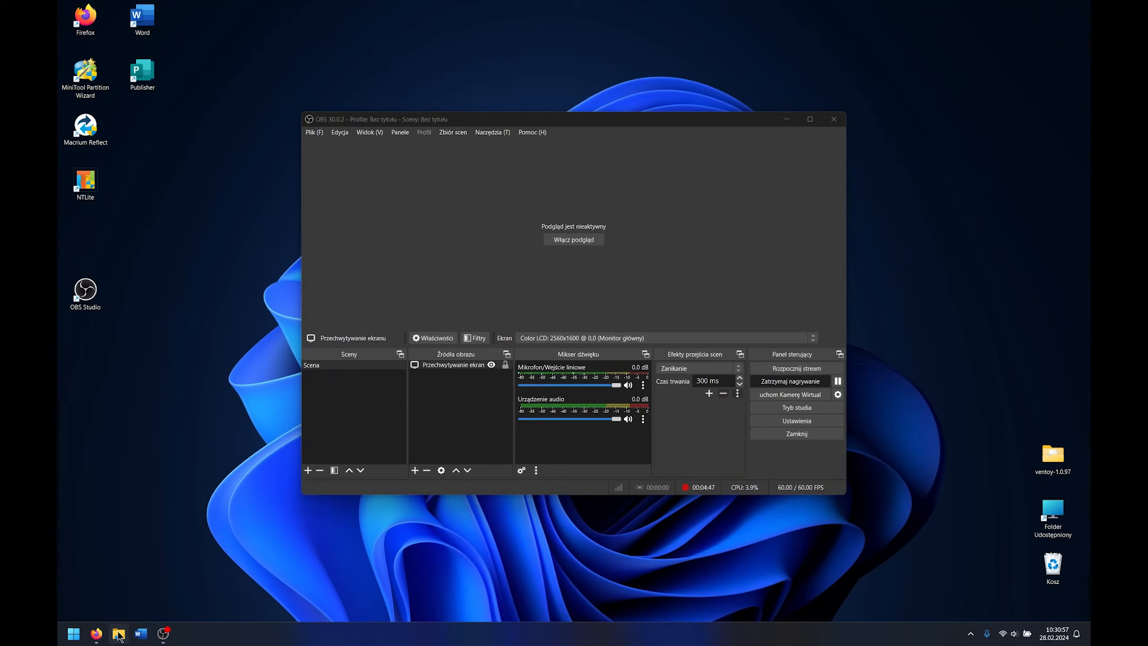
Open the properties of This PC and check the processor, installed memory and system type in the device specifications
{"action": "left_click", "coordinate": [119, 633]}
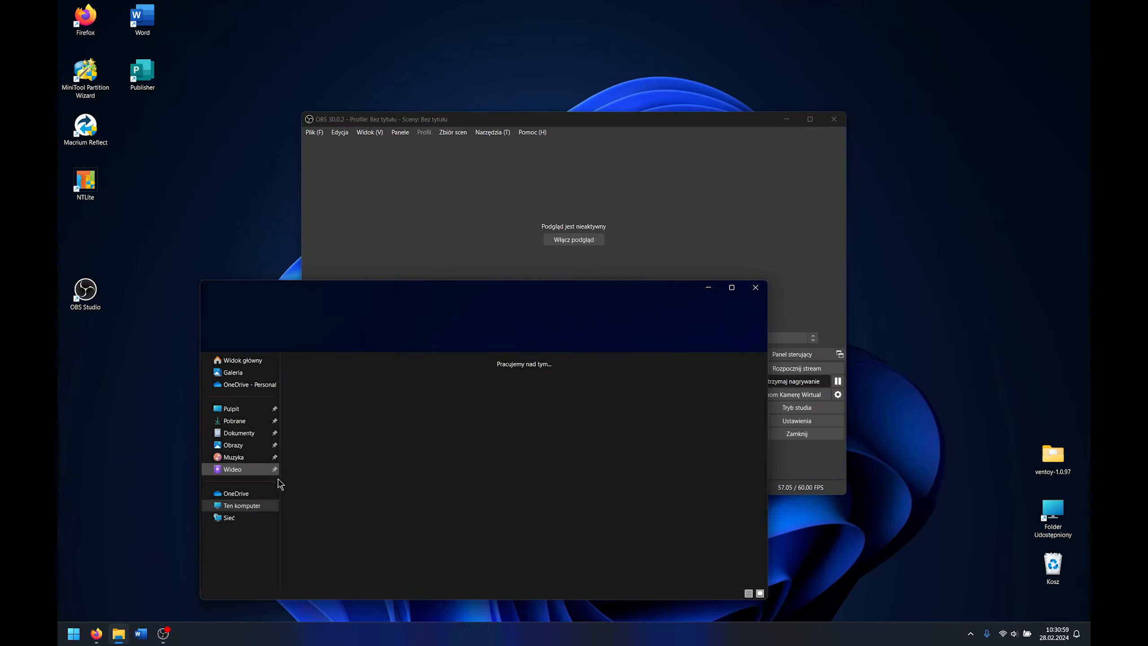
{"action": "left_click", "coordinate": [242, 506]}
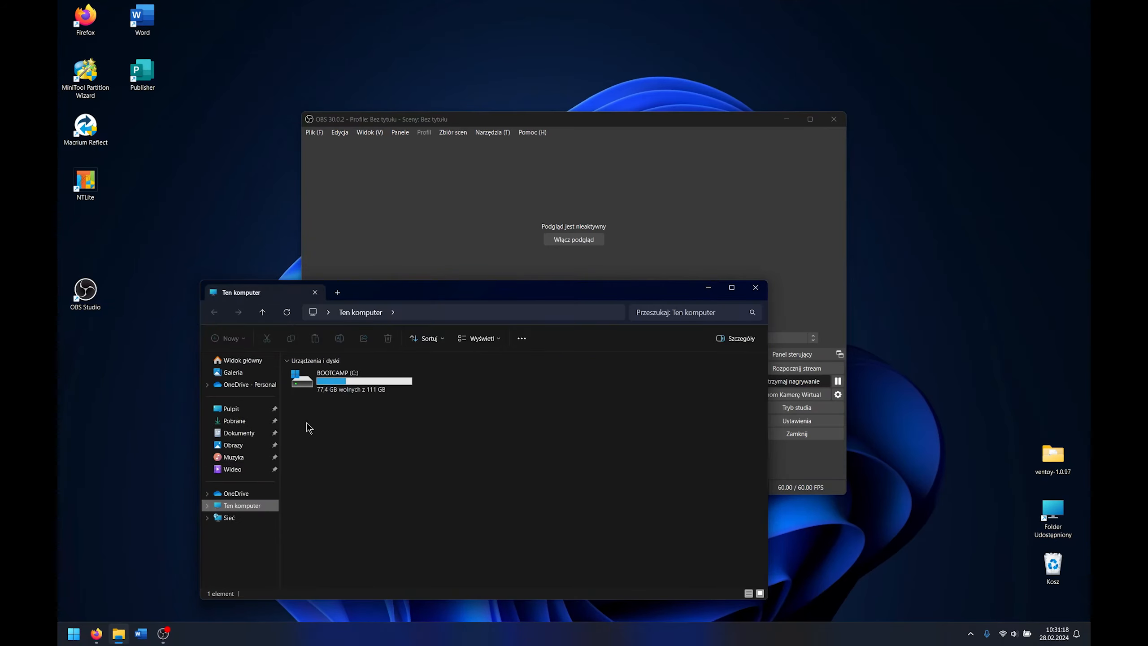
{"action": "right_click", "coordinate": [526, 421]}
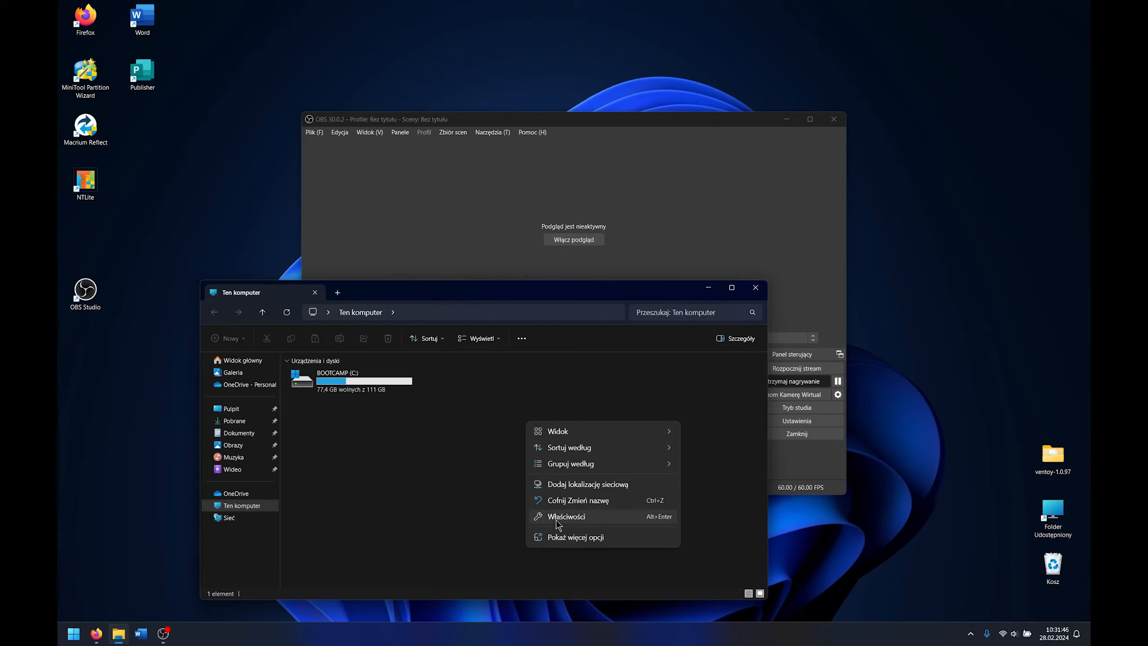
{"action": "left_click", "coordinate": [558, 520]}
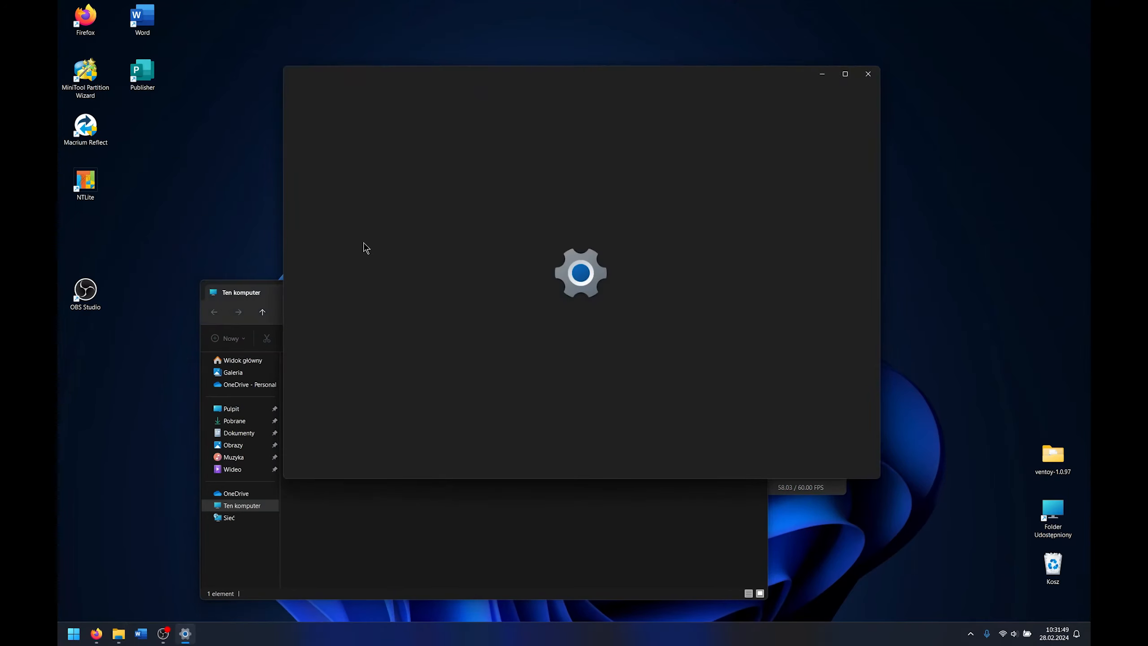
{"action": "left_click", "coordinate": [216, 293]}
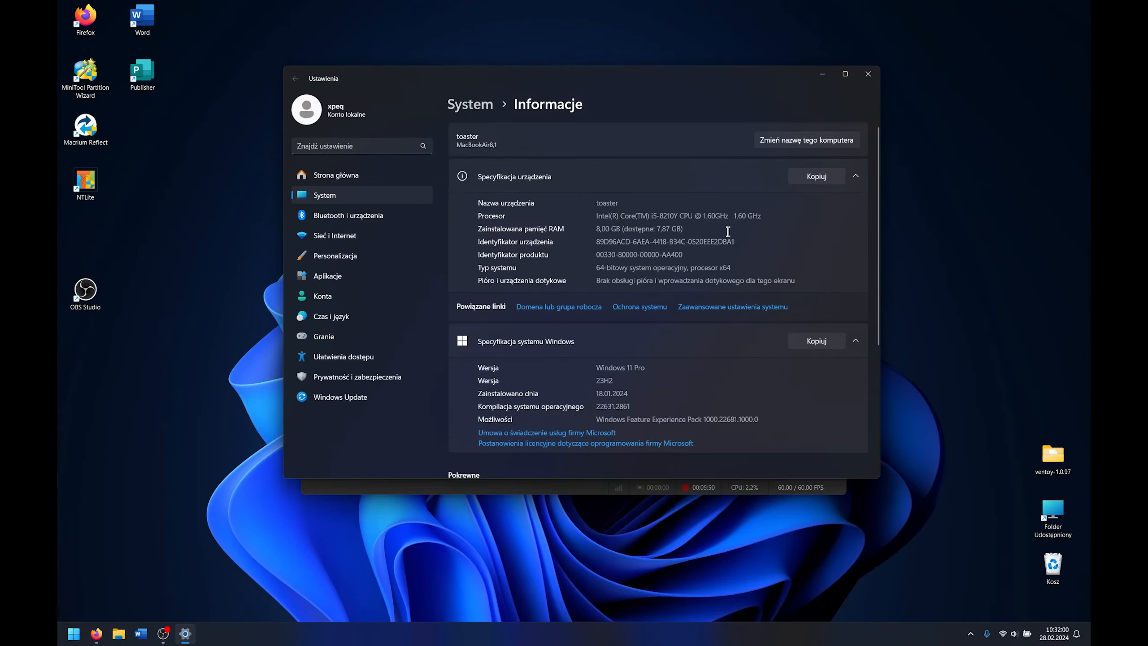
{"action": "left_click_drag", "start_coordinate": [728, 228], "coordinate": [506, 222]}
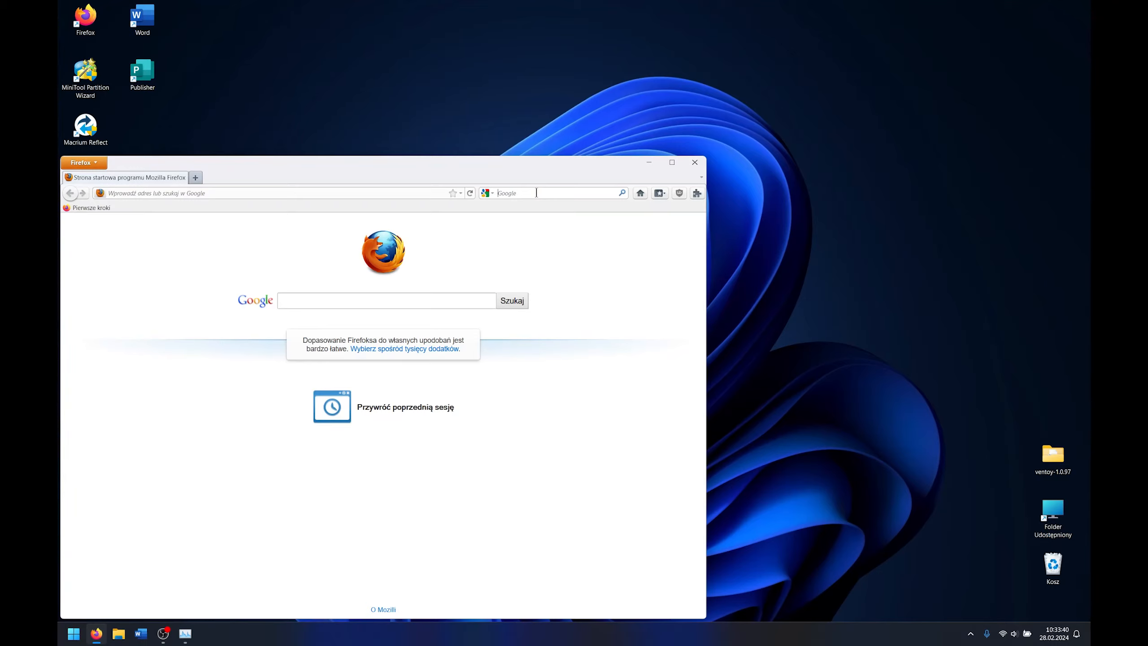
Maximize the Firefox window, search Google for mingw64 and dismiss the cookie consent dialog
{"action": "left_click", "coordinate": [673, 162]}
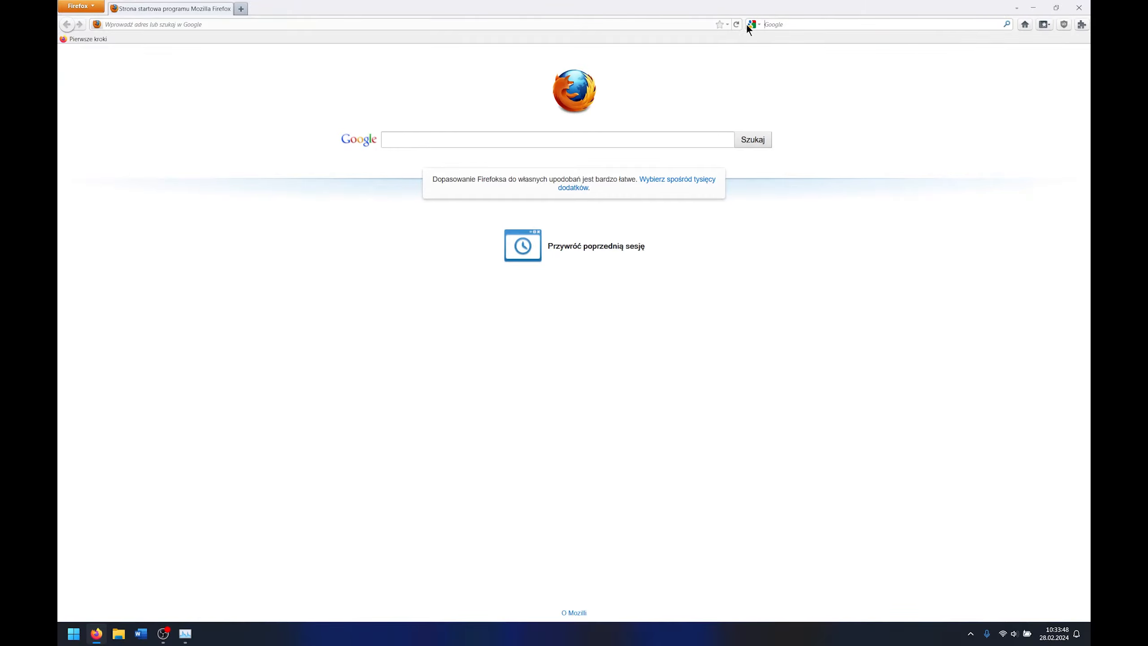
{"action": "type", "text": "mingw"}
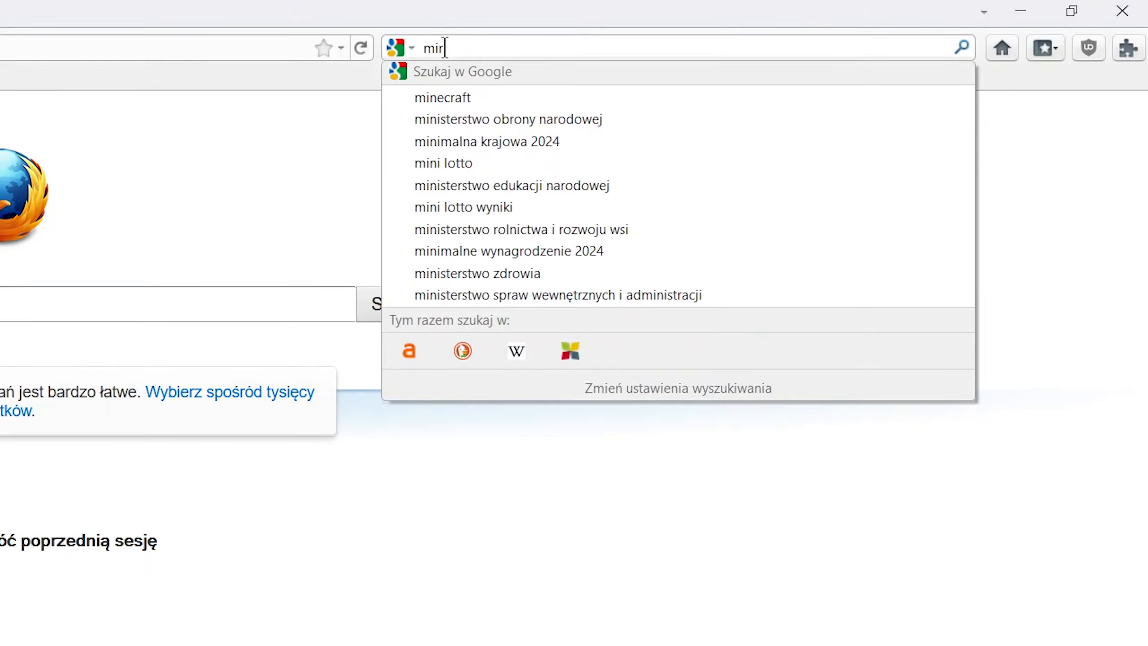
{"action": "type", "text": "64"}
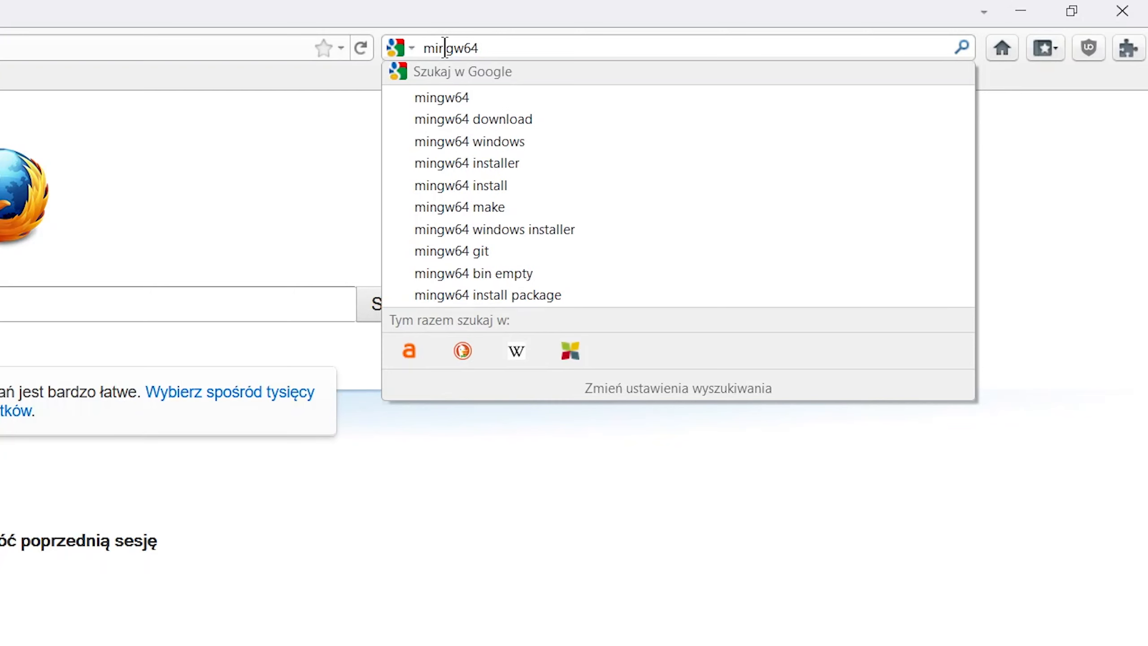
{"action": "key", "text": "Return"}
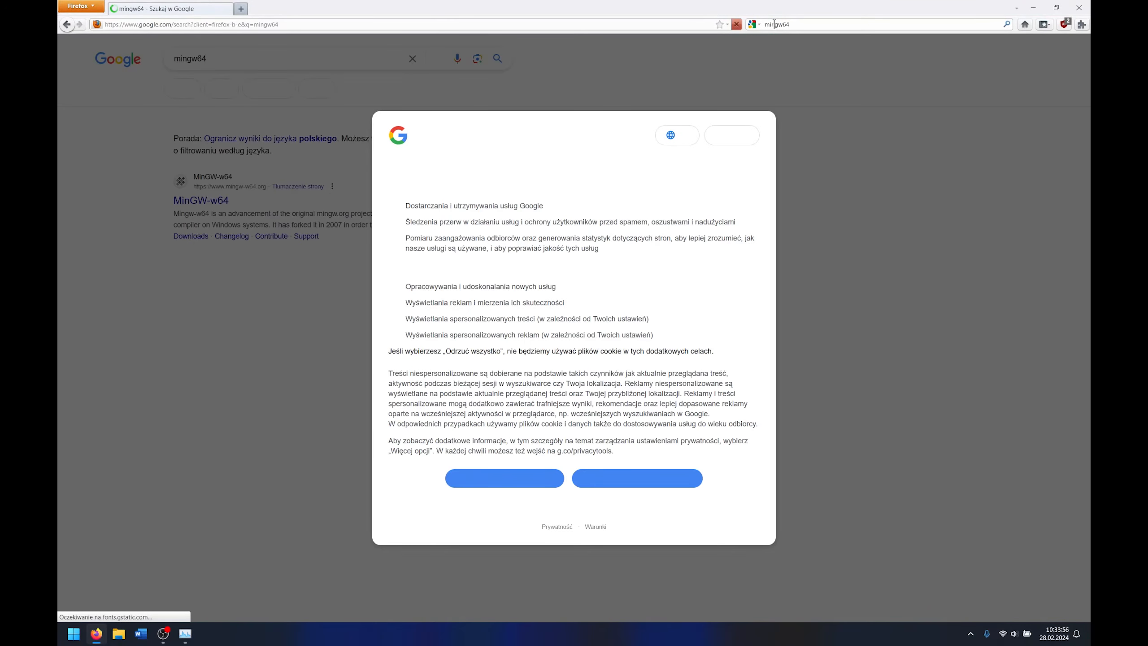
{"action": "left_click", "coordinate": [486, 479]}
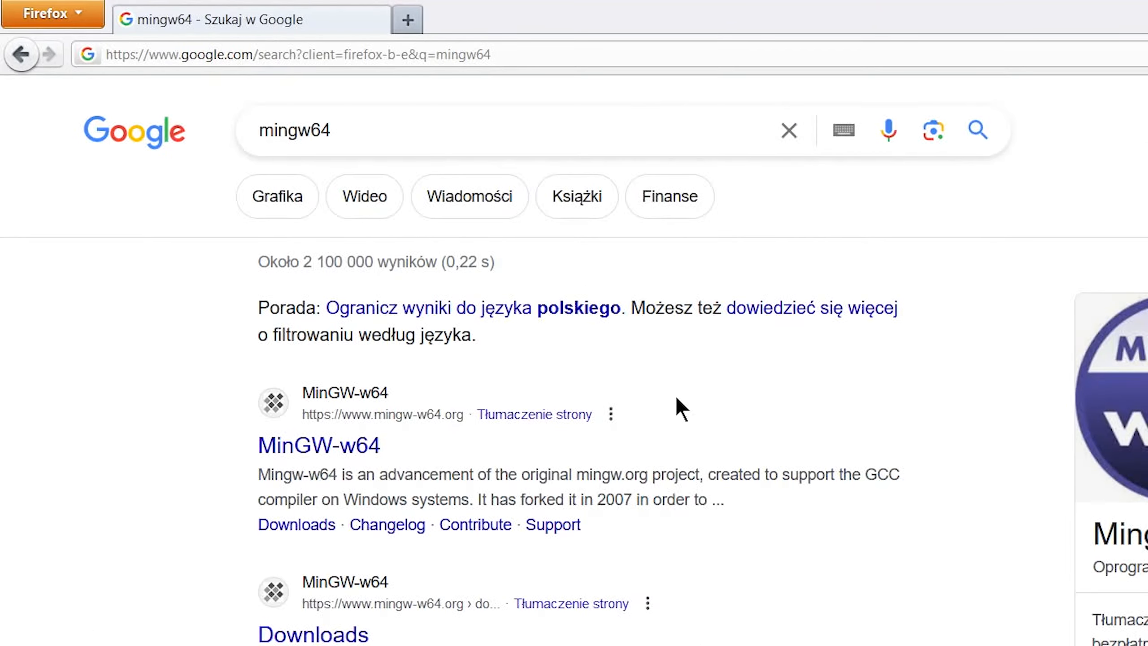
Open the MinGW-w64 site's Downloads page and follow the MingW-W64-builds entry to its GitHub releases
{"action": "left_click", "coordinate": [285, 445]}
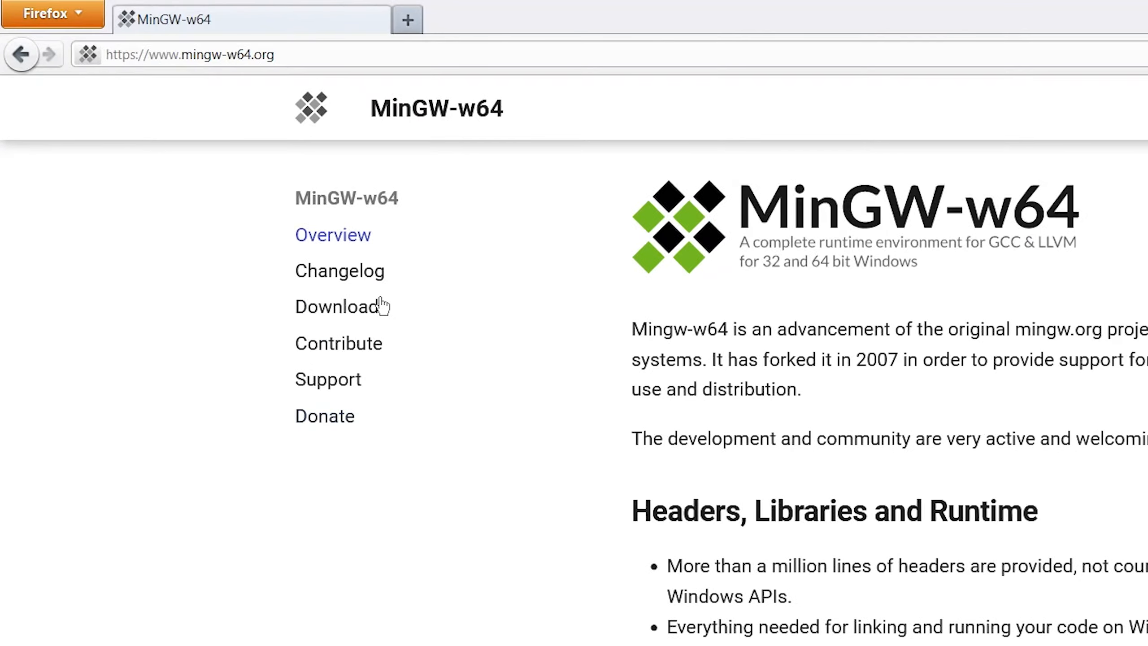
{"action": "left_click", "coordinate": [382, 306]}
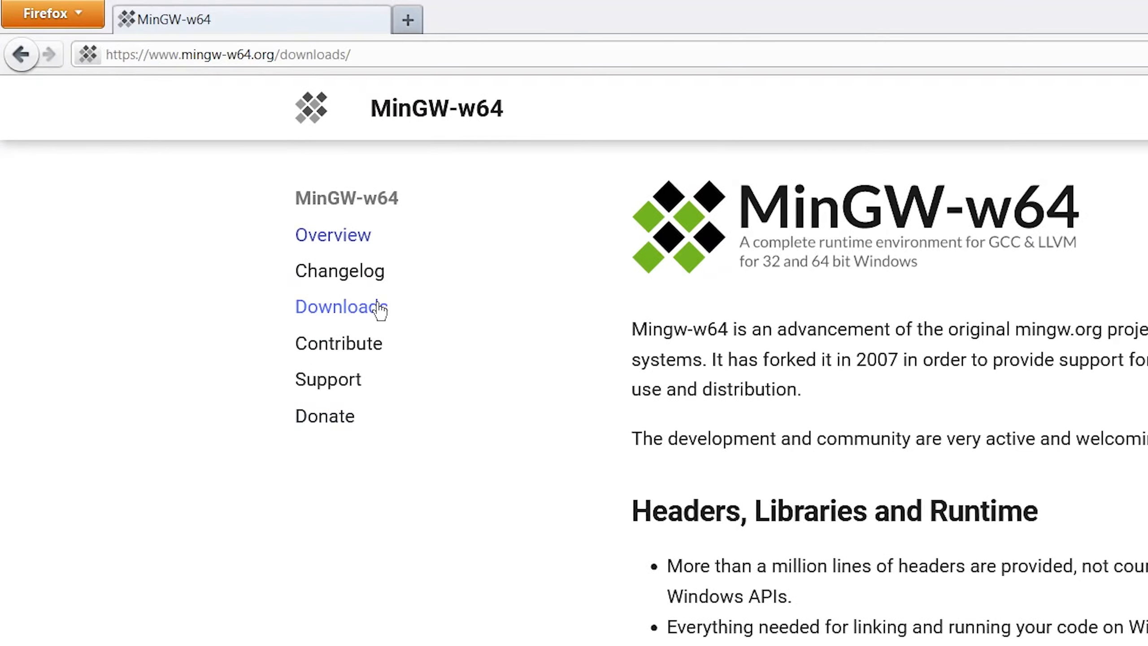
{"action": "scroll", "coordinate": [705, 642], "scroll_direction": "down", "scroll_amount": 3}
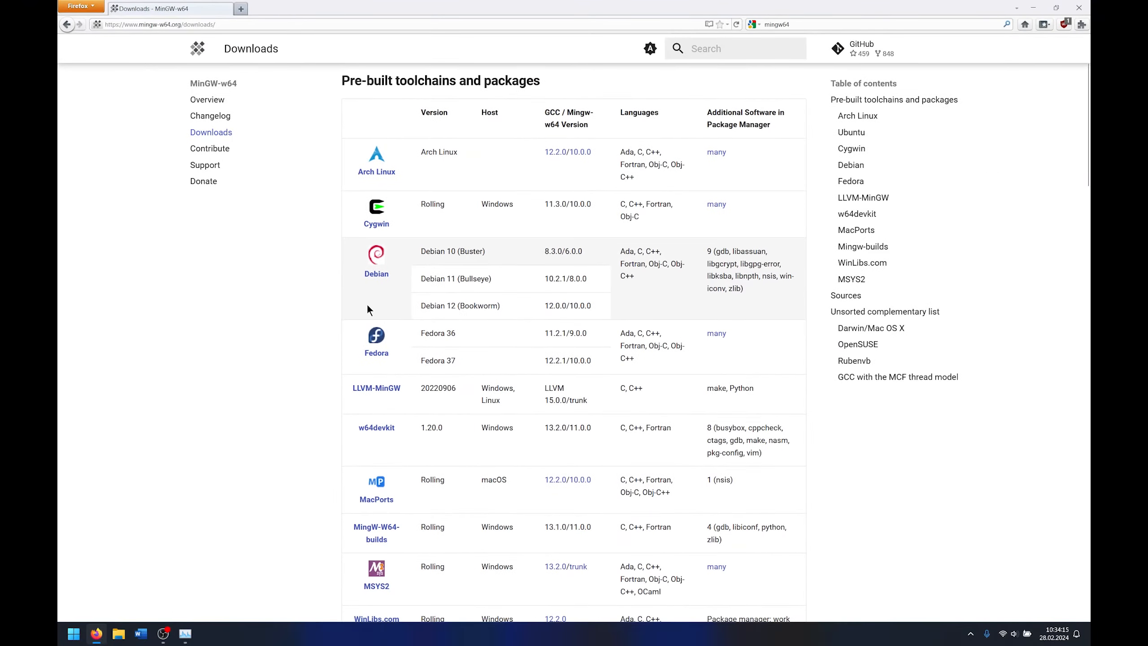
{"action": "scroll", "coordinate": [367, 308], "scroll_direction": "down", "scroll_amount": 3}
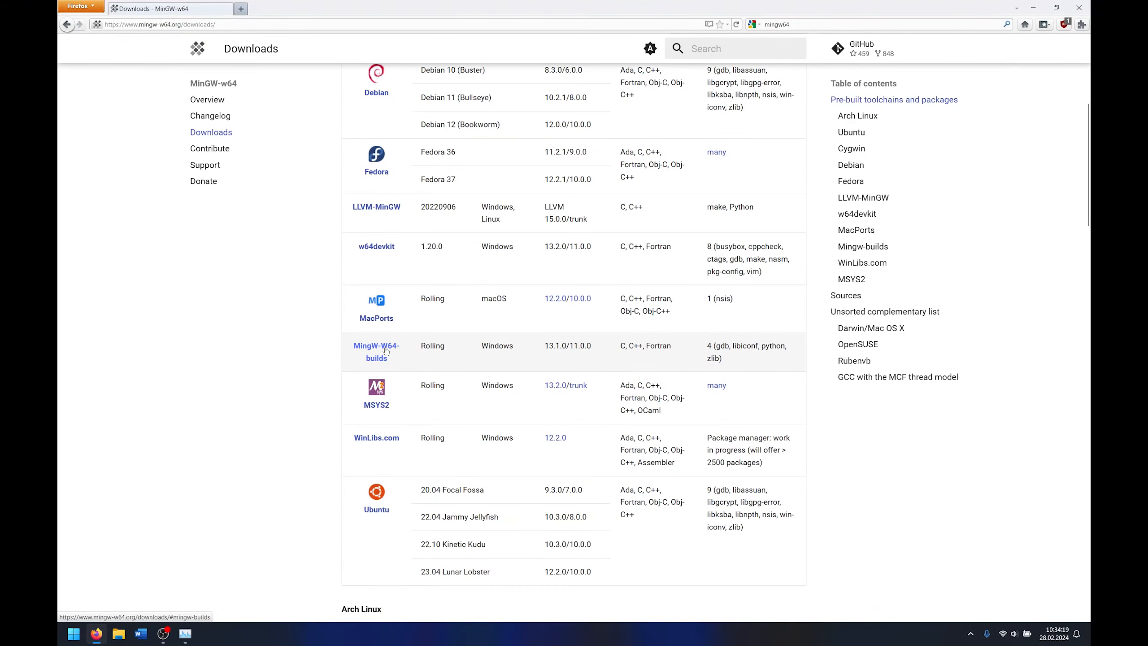
{"action": "left_click", "coordinate": [385, 351]}
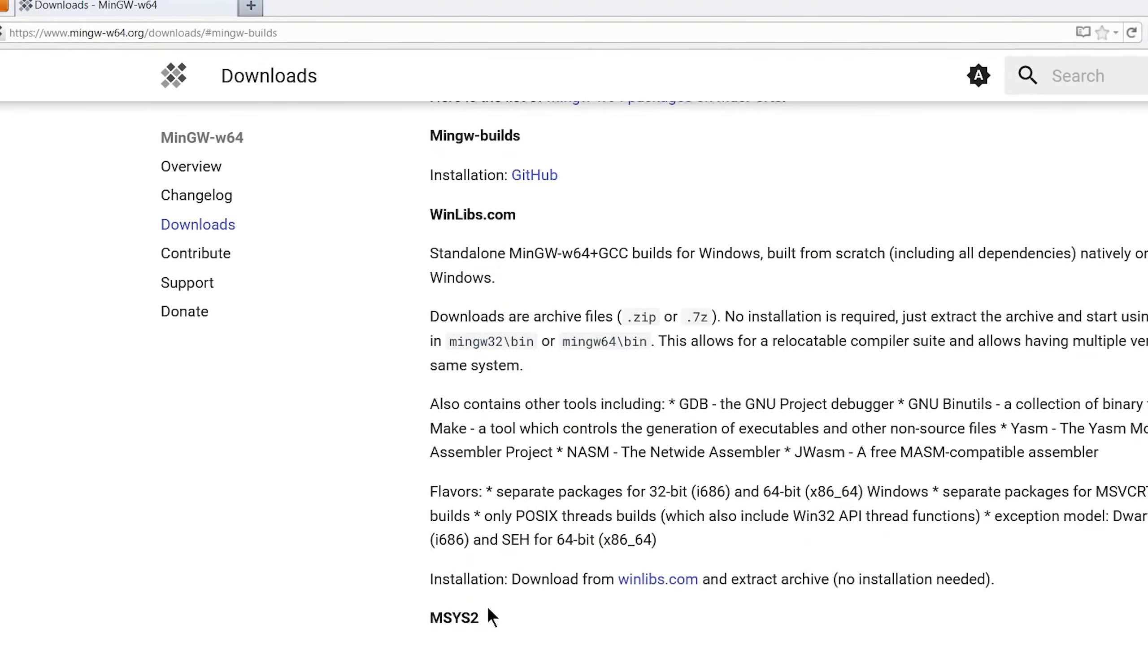
{"action": "left_click", "coordinate": [531, 176]}
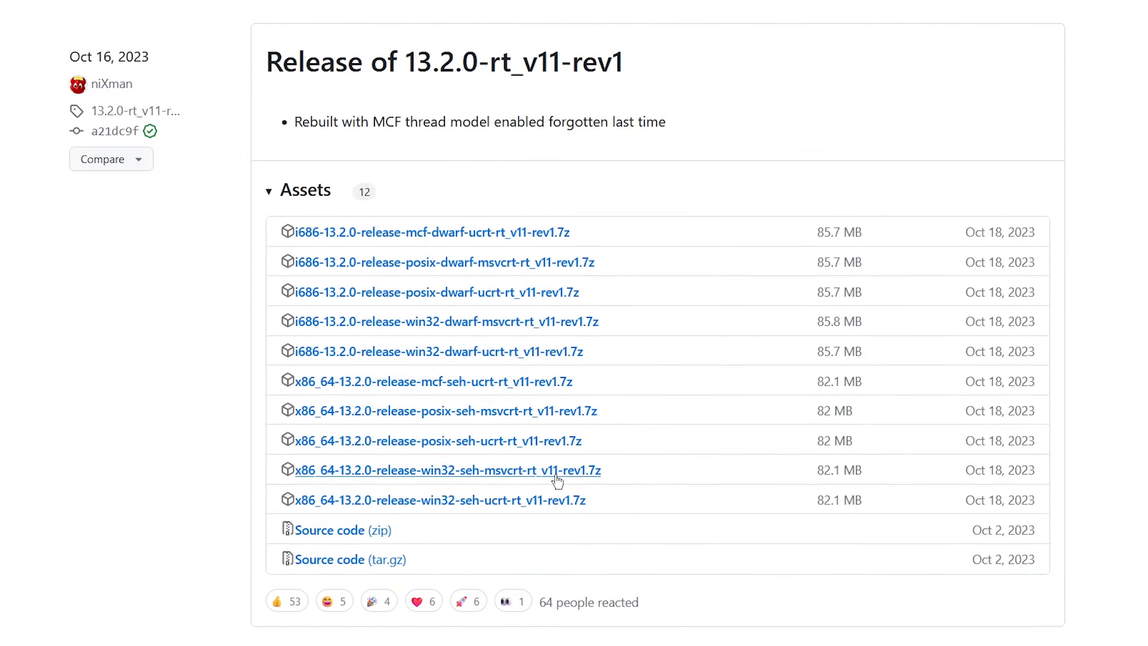
Download x86_64-13.2.0-release-win32-seh-msvcrt-rt_v11-rev1.7z and open the archive
{"action": "left_click", "coordinate": [556, 476]}
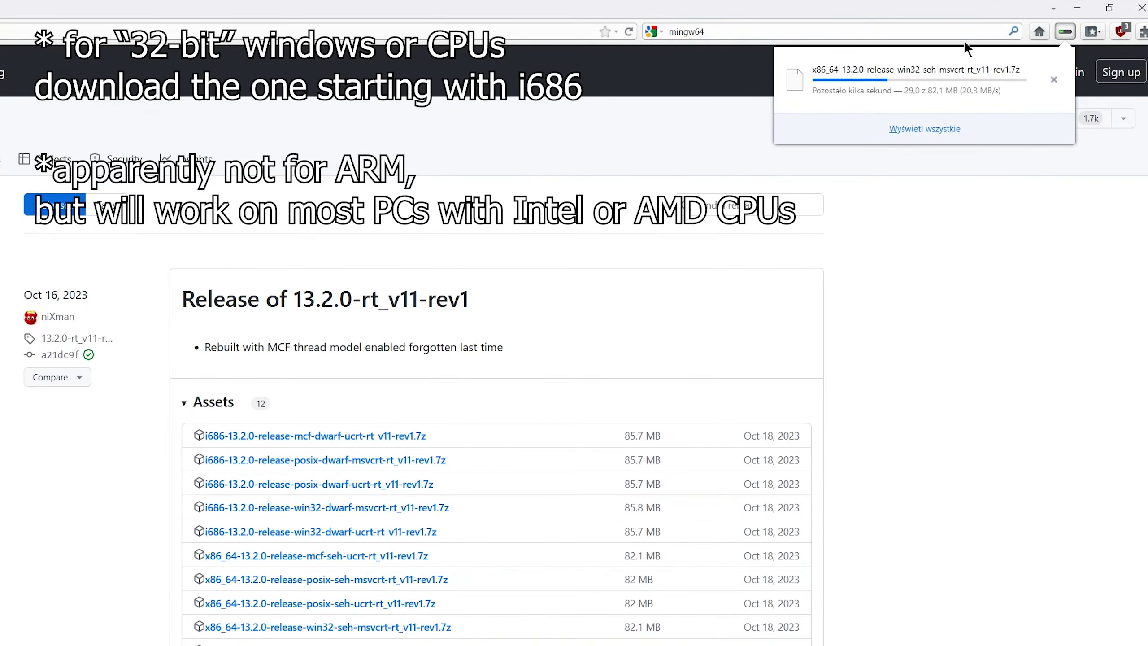
{"action": "left_click", "coordinate": [910, 97]}
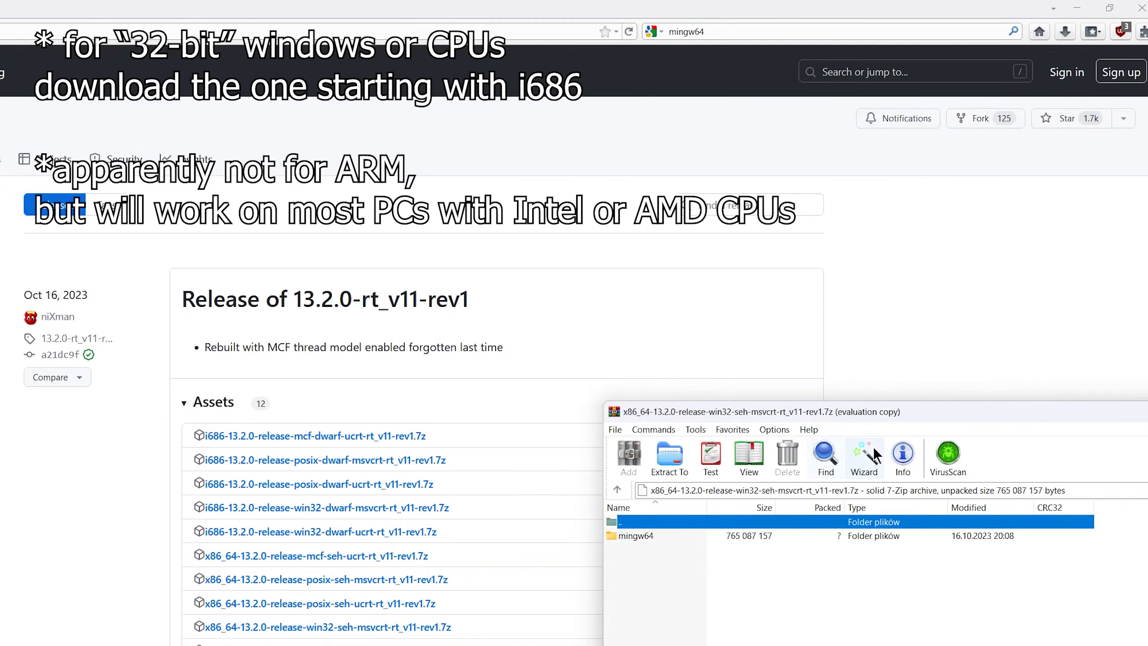
{"action": "left_click_drag", "start_coordinate": [859, 413], "coordinate": [154, 218]}
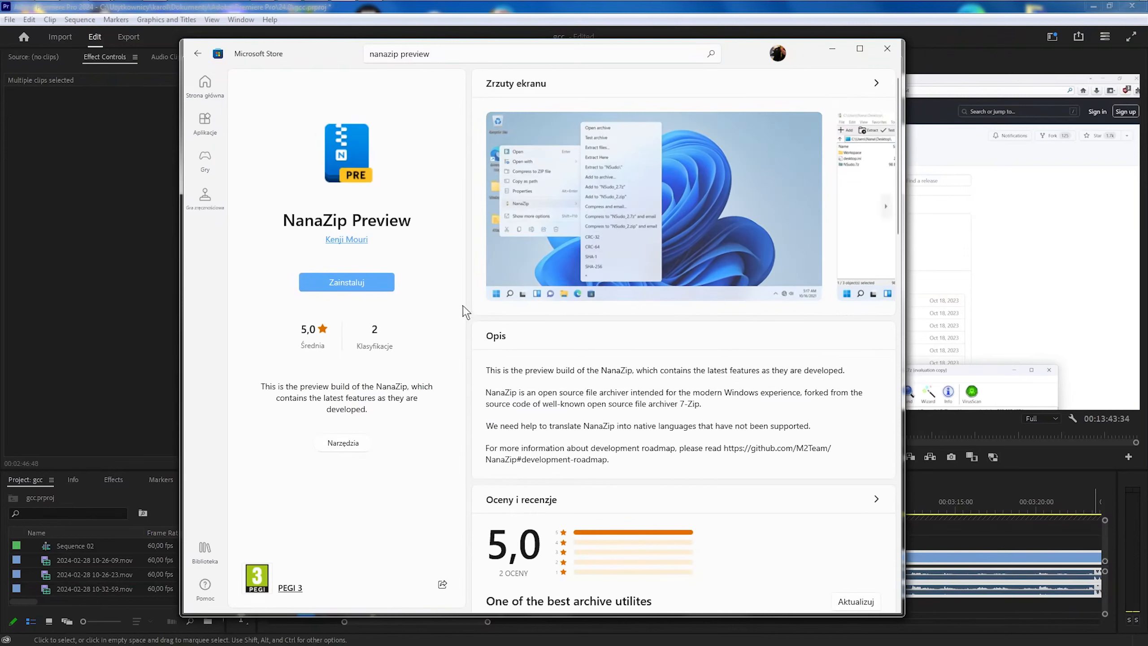
Install NanaZip Preview from the Microsoft Store
{"action": "left_click", "coordinate": [376, 282]}
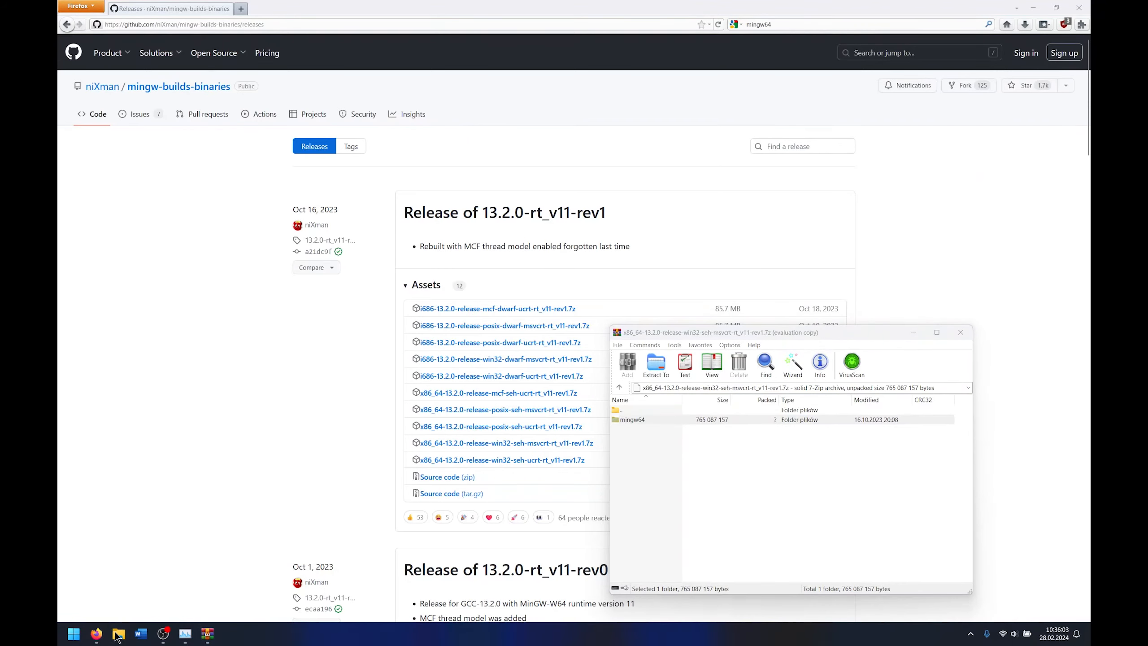
Show the user's home folder in File Explorer and extract the mingw64 folder from the archive into it
{"action": "left_click", "coordinate": [118, 634]}
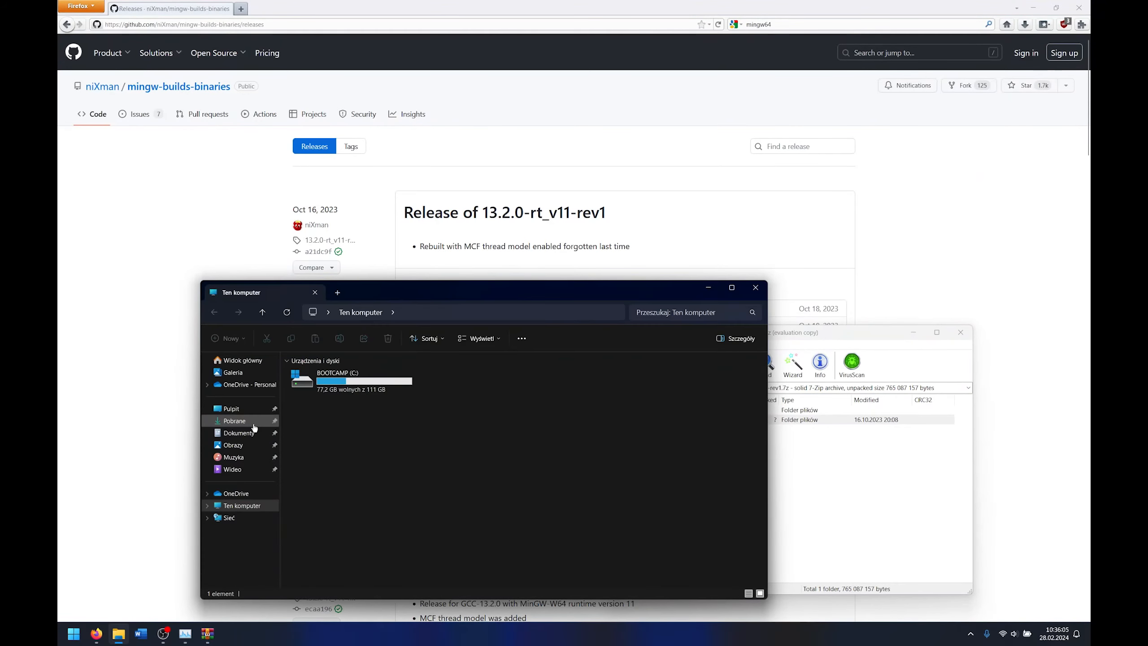
{"action": "left_click", "coordinate": [328, 312]}
{"action": "left_click_drag", "start_coordinate": [396, 364], "coordinate": [399, 457]}
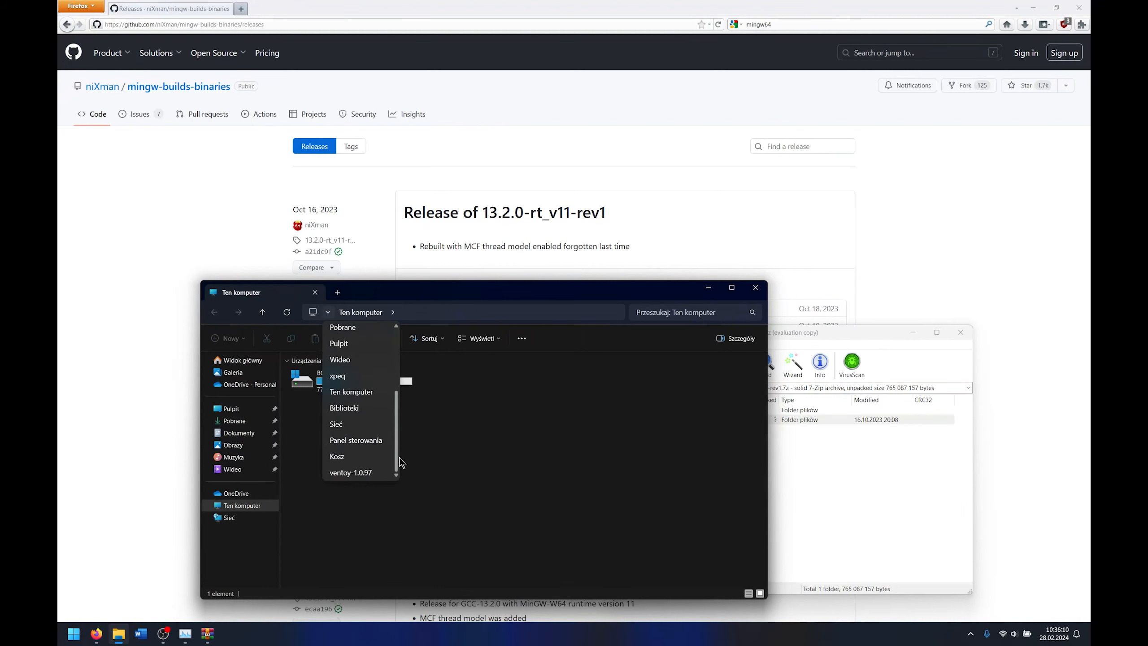
{"action": "left_click", "coordinate": [348, 373]}
{"action": "left_click_drag", "start_coordinate": [850, 338], "coordinate": [892, 330]}
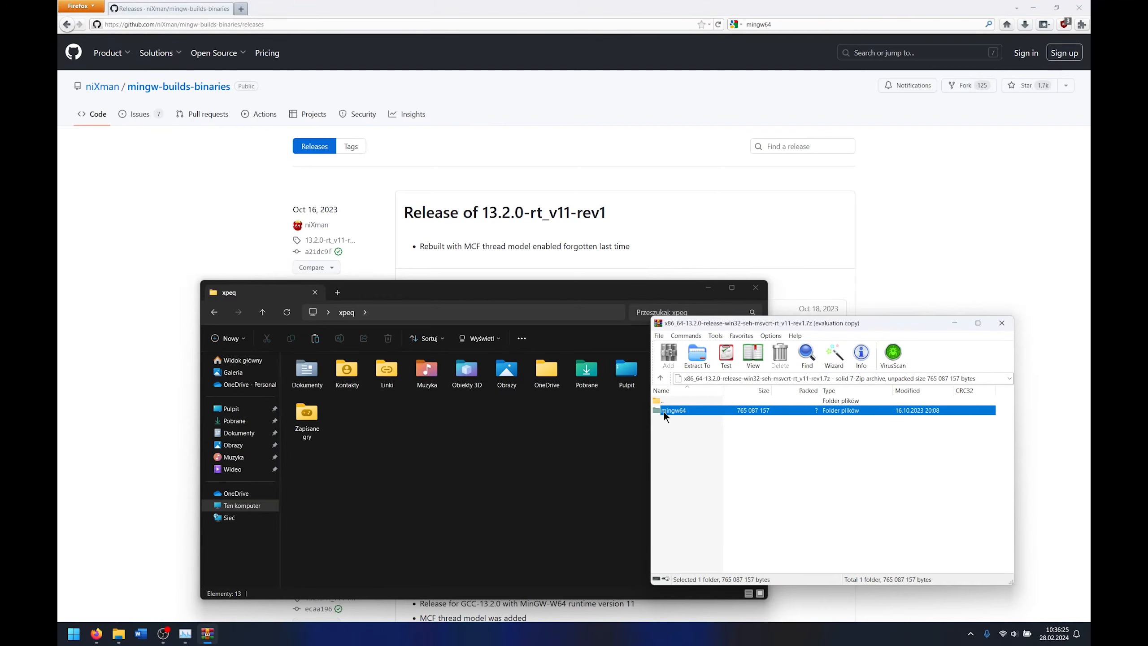
{"action": "left_click_drag", "start_coordinate": [664, 412], "coordinate": [303, 500]}
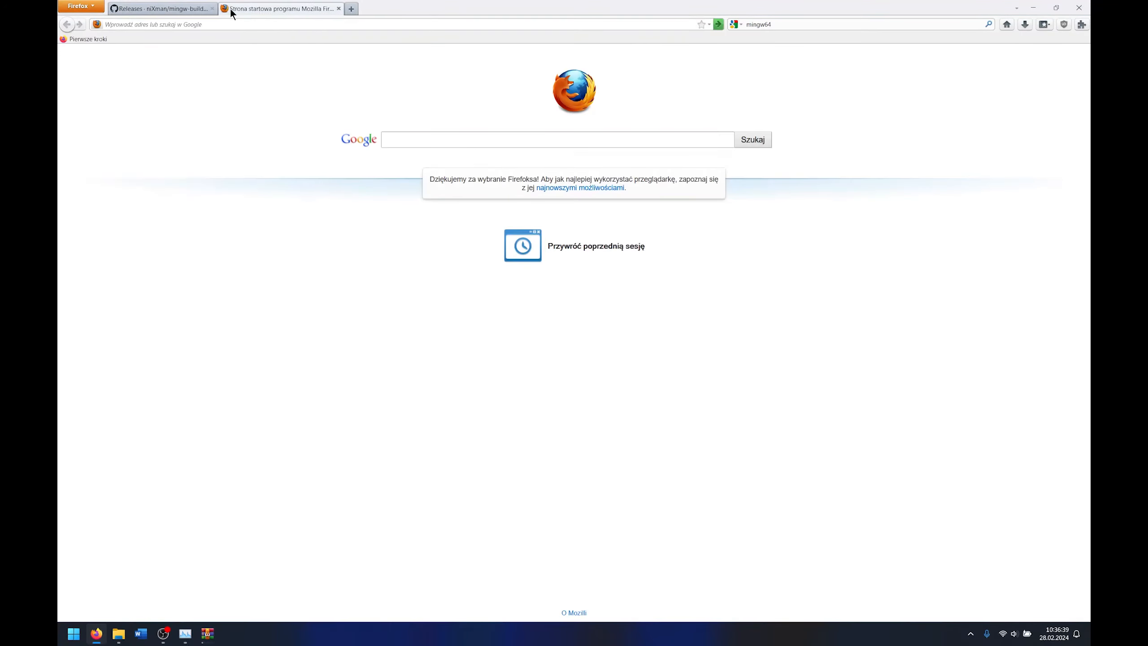
Close the GitHub releases page, keep a fresh start page open and search Google for vim
{"action": "left_click", "coordinate": [230, 9]}
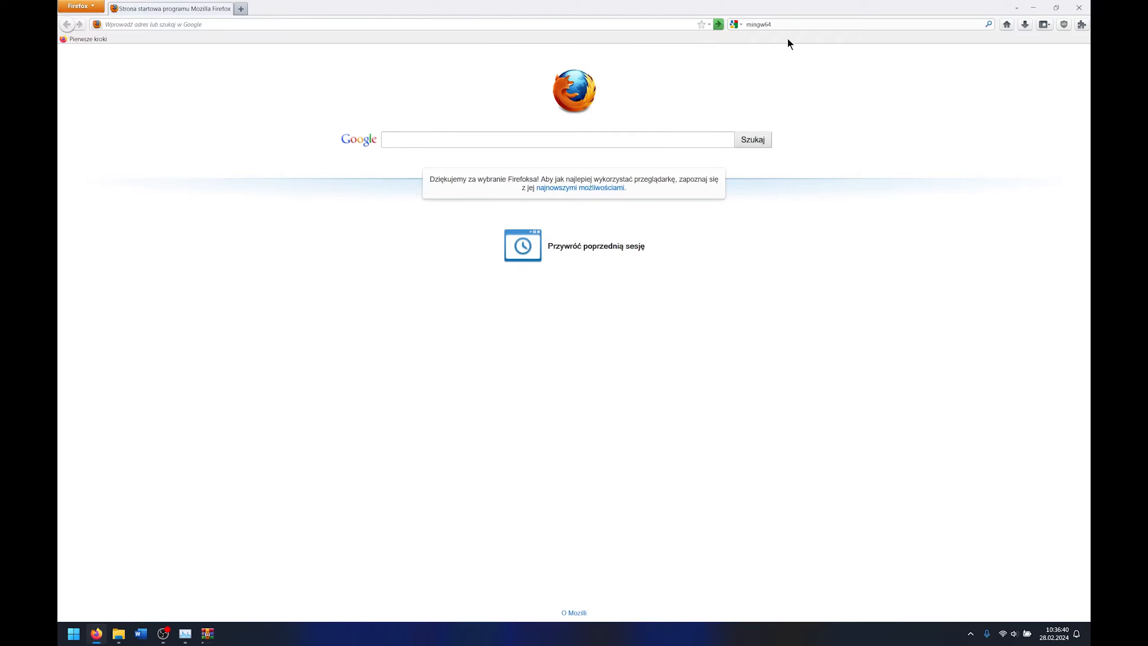
{"action": "left_click", "coordinate": [784, 24]}
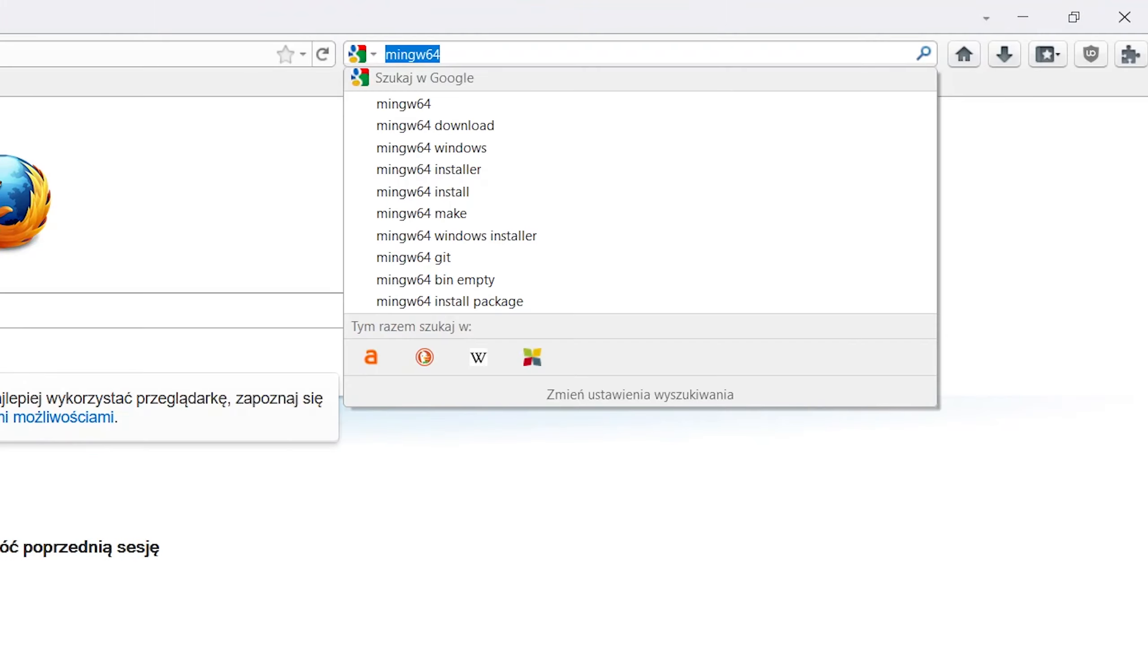
{"action": "type", "text": "vimn"}
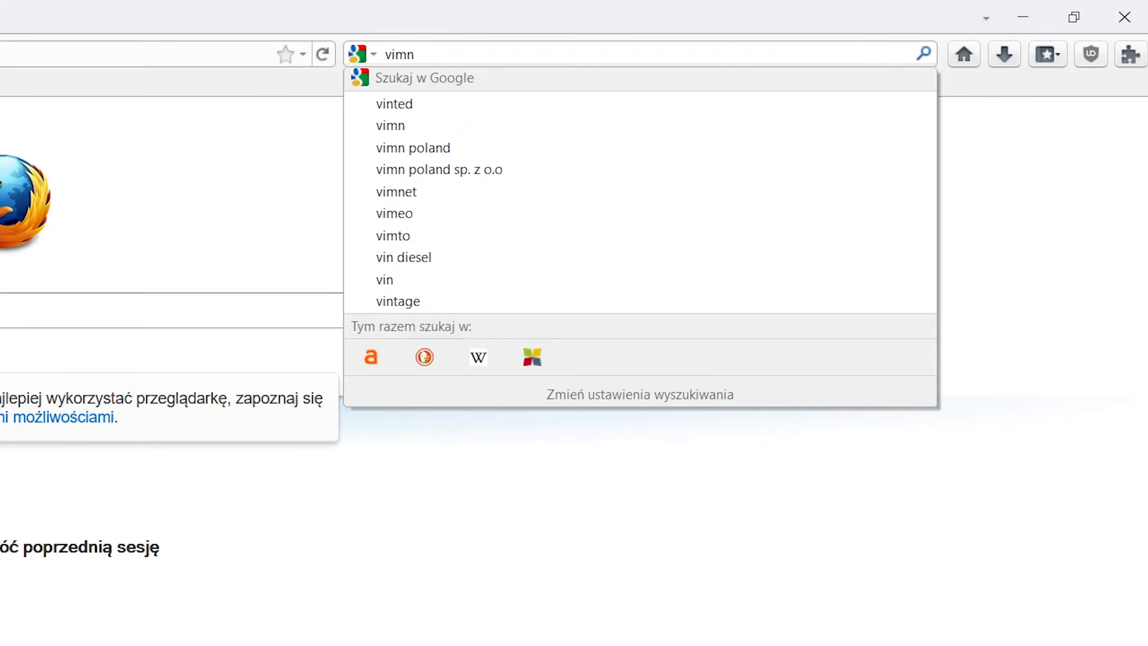
{"action": "key", "text": "BackSpace"}
{"action": "key", "text": "Return"}
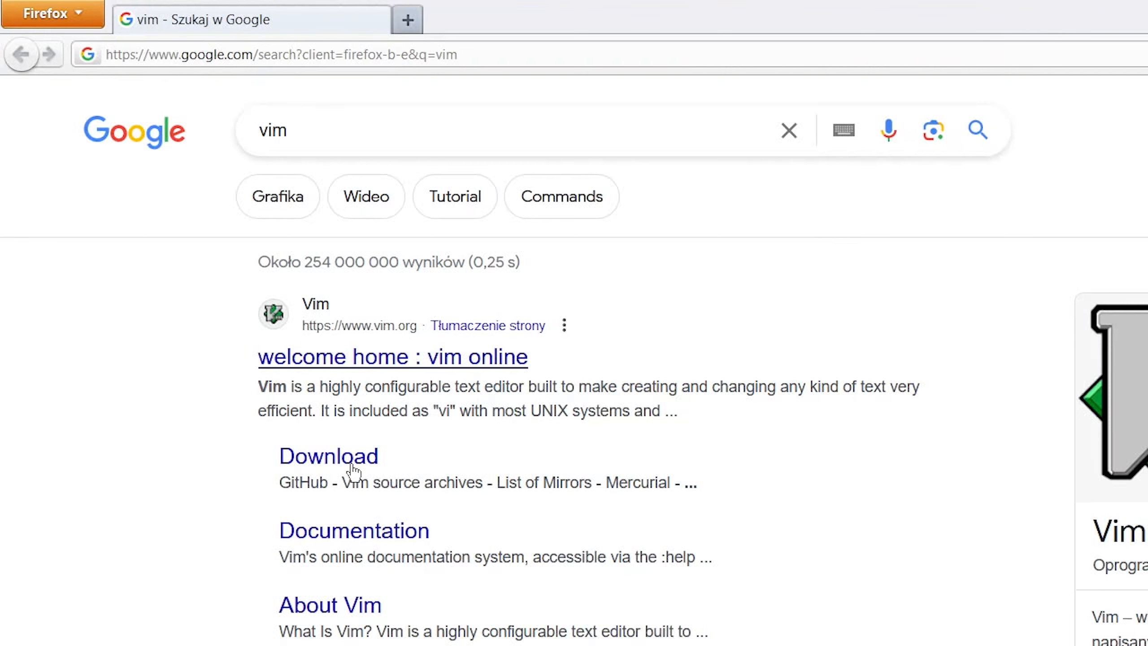
Download gvim_9.1.0_x64_signed.zip from the Vim download page and extract it to the gvim_9.1.0_x64_signed folder in Downloads
{"action": "left_click", "coordinate": [352, 461]}
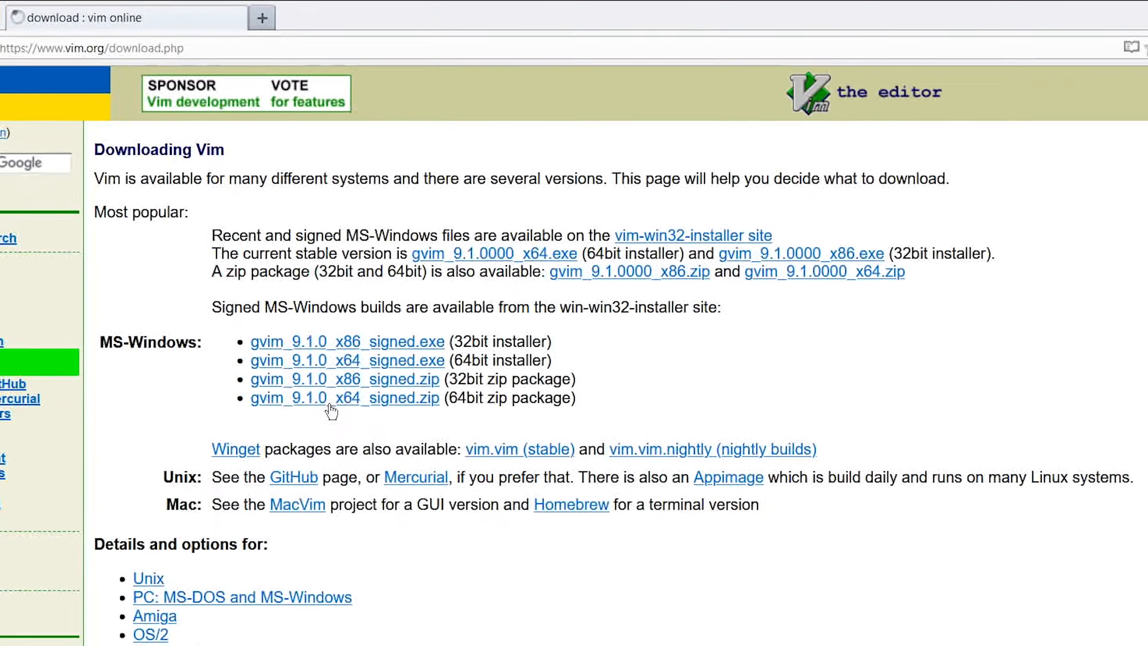
{"action": "left_click", "coordinate": [485, 460]}
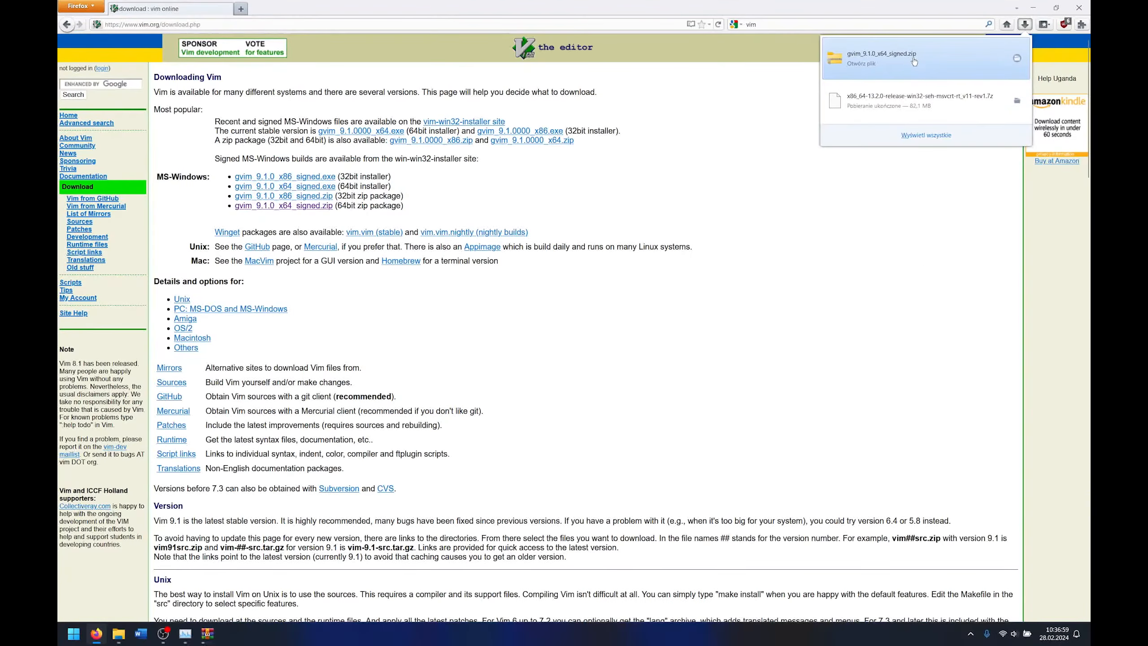
{"action": "left_click", "coordinate": [914, 62]}
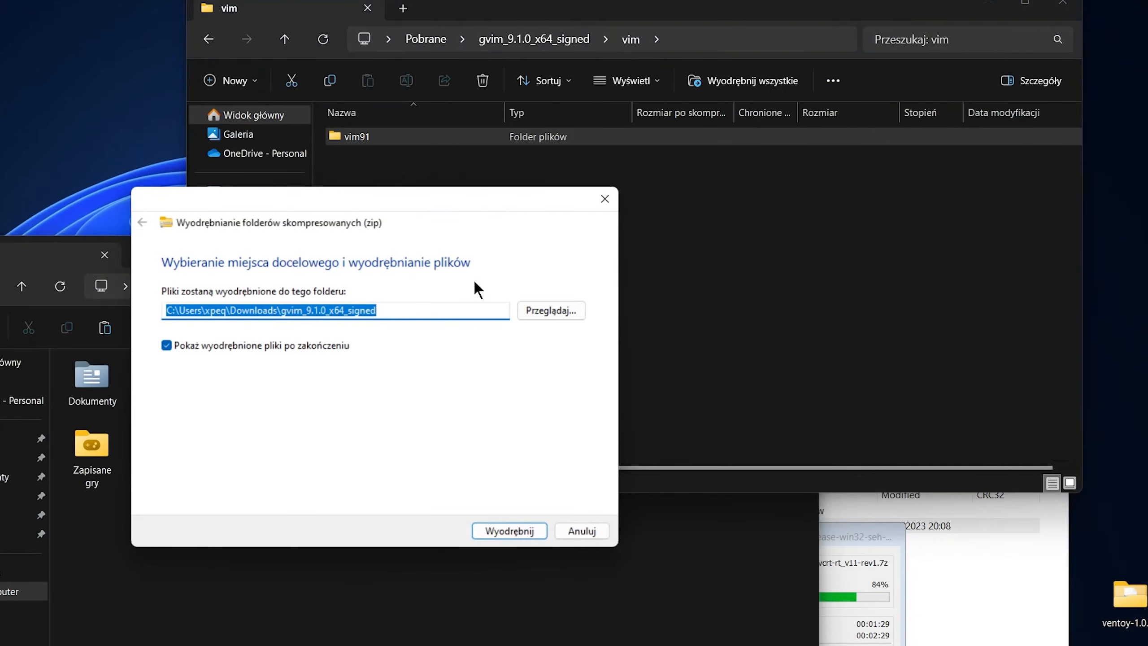
{"action": "left_click", "coordinate": [513, 533]}
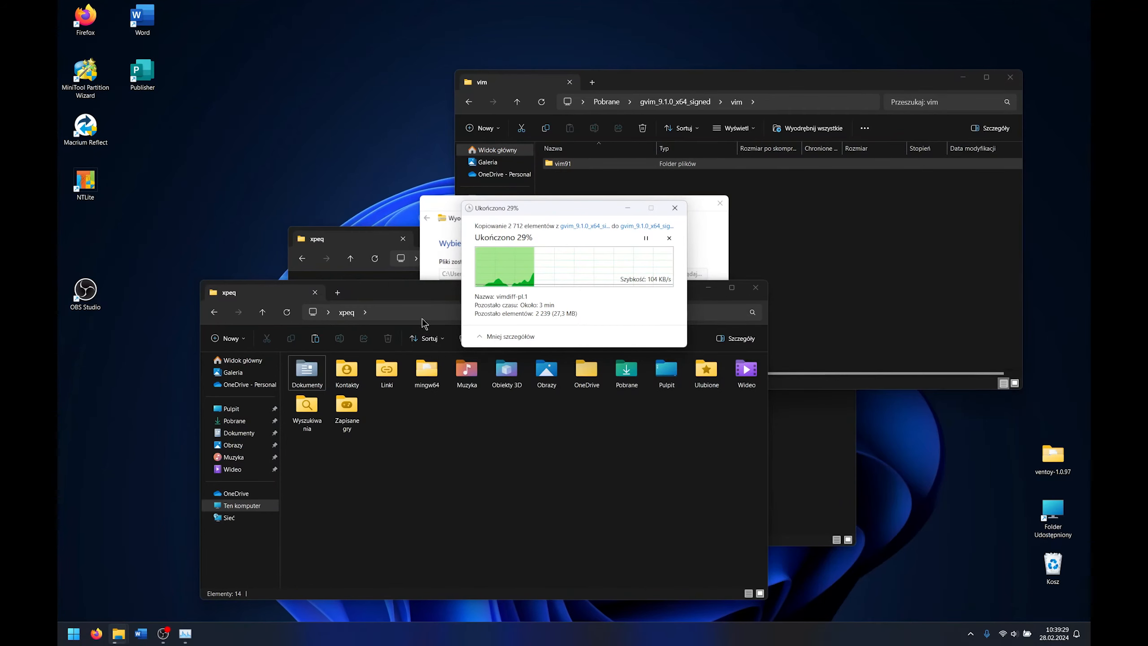
Search Windows for the setting to edit environment variables for this account and open the environment variables dialog
{"action": "left_click_drag", "start_coordinate": [408, 293], "coordinate": [269, 415]}
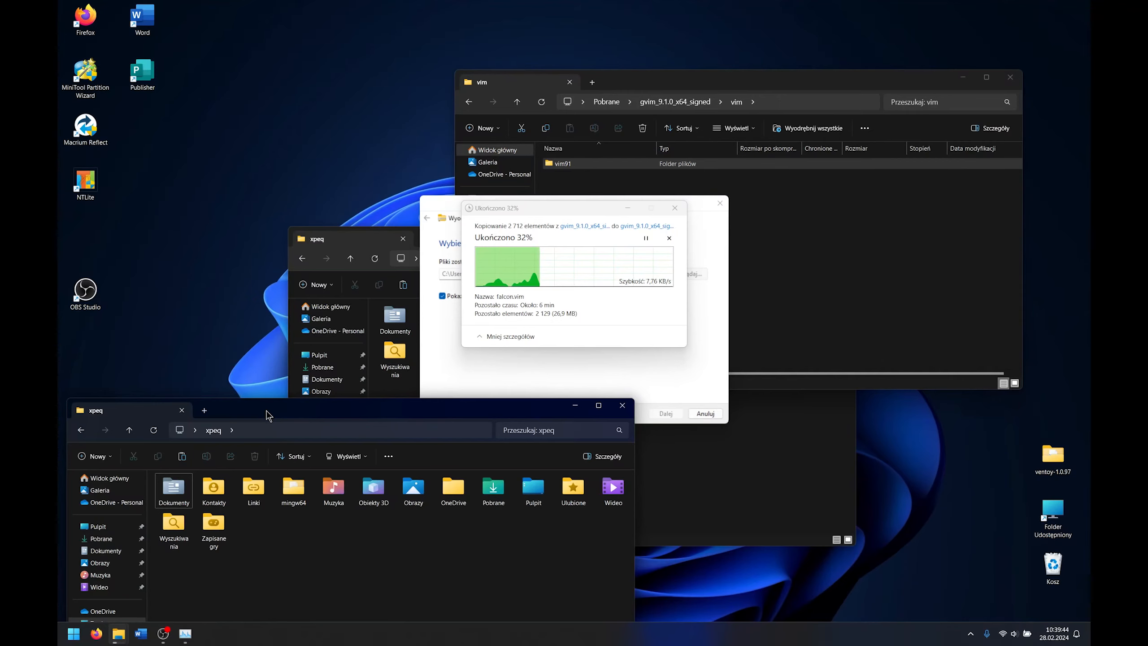
{"action": "key", "text": "super"}
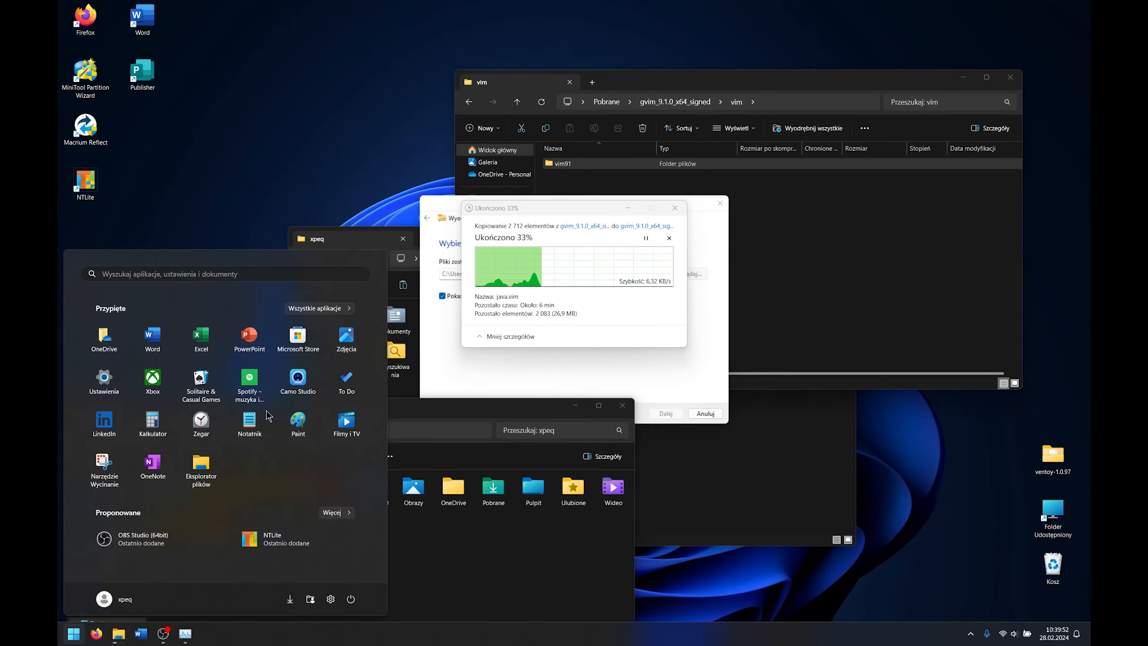
{"action": "left_click", "coordinate": [246, 275]}
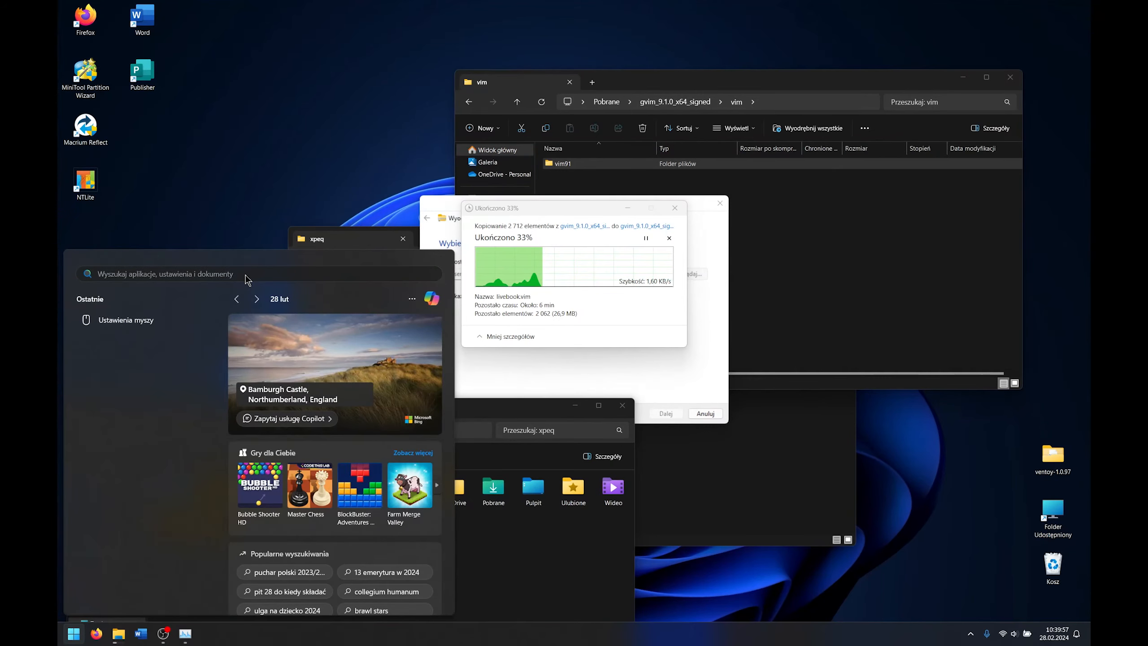
{"action": "type", "text": "edit environment variables for this account"}
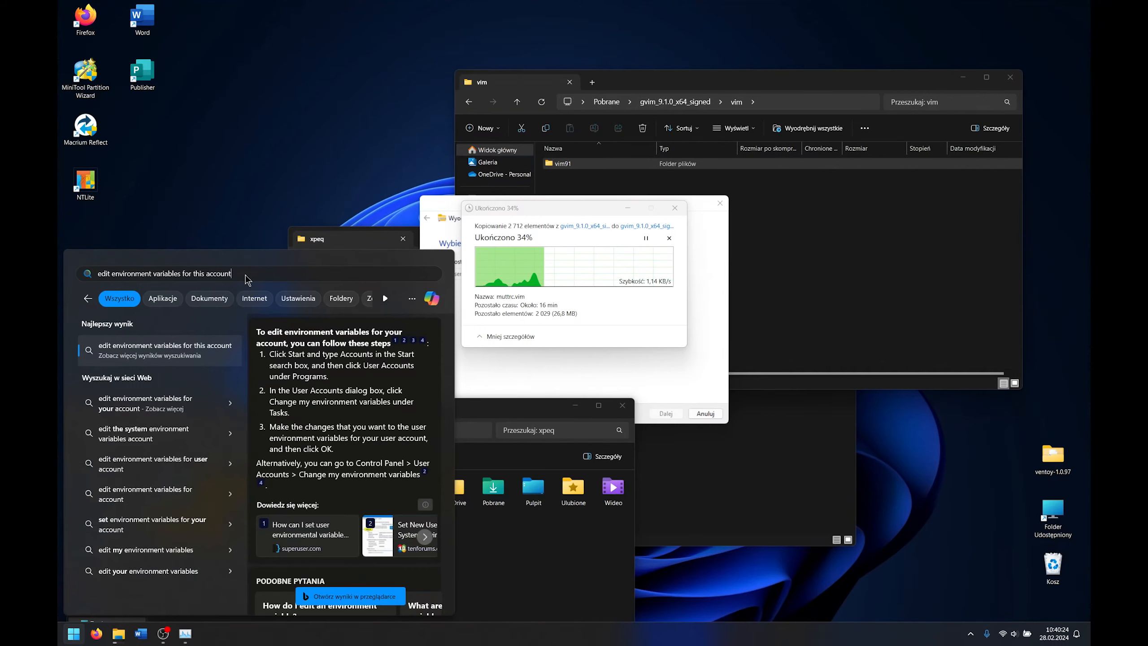
{"action": "key", "text": "ctrl+a"}
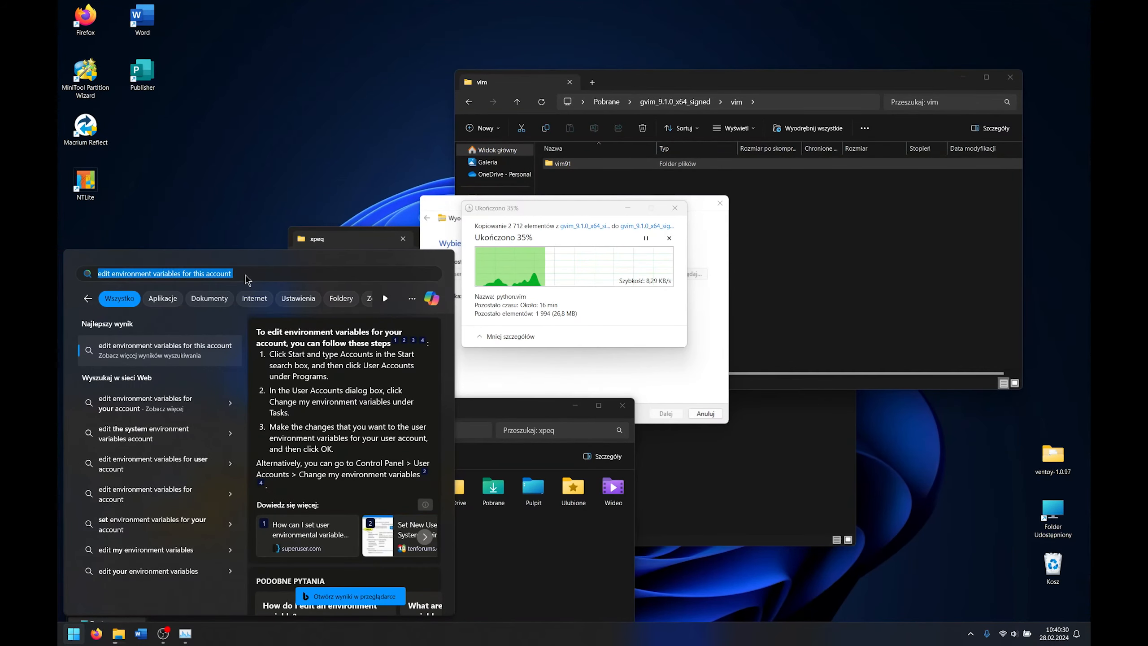
{"action": "key", "text": "BackSpace"}
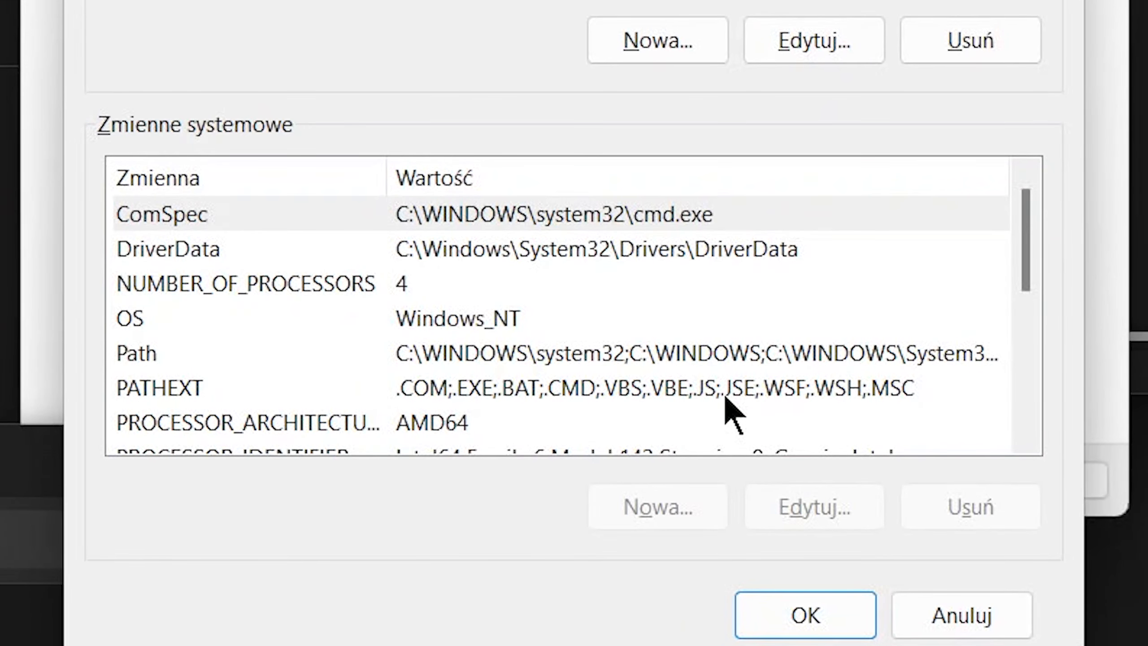
Open the mingw64\bin folder for reference and add %USERPROFILE%\mingw64\bin as a new entry in the user Path variable
{"action": "left_click", "coordinate": [610, 348]}
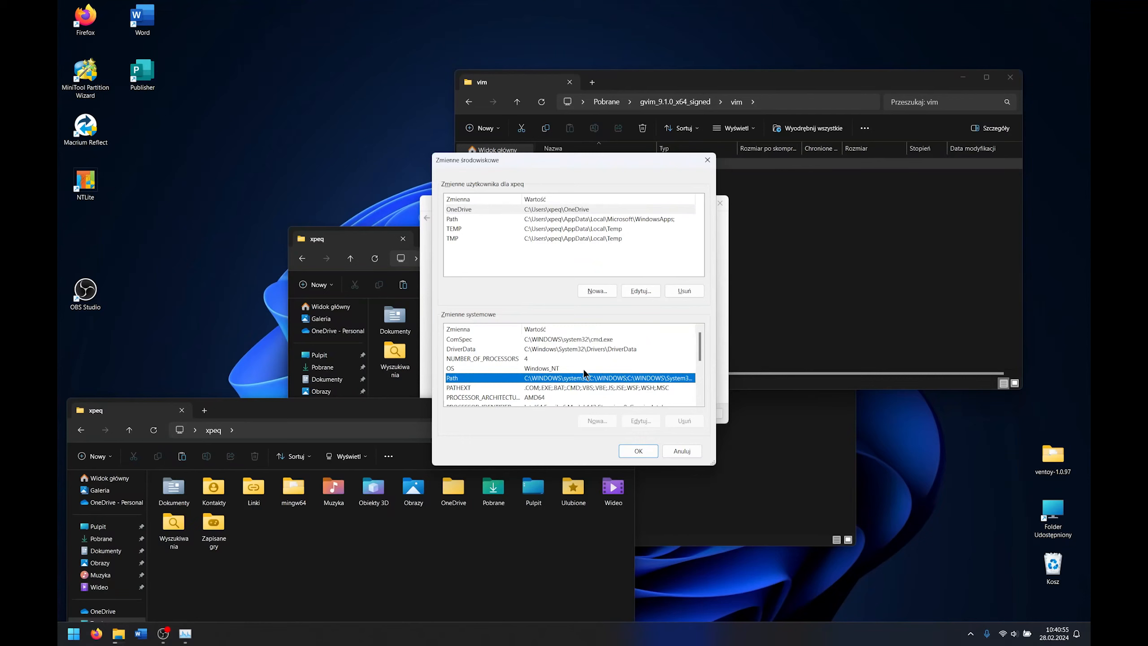
{"action": "left_click", "coordinate": [467, 219]}
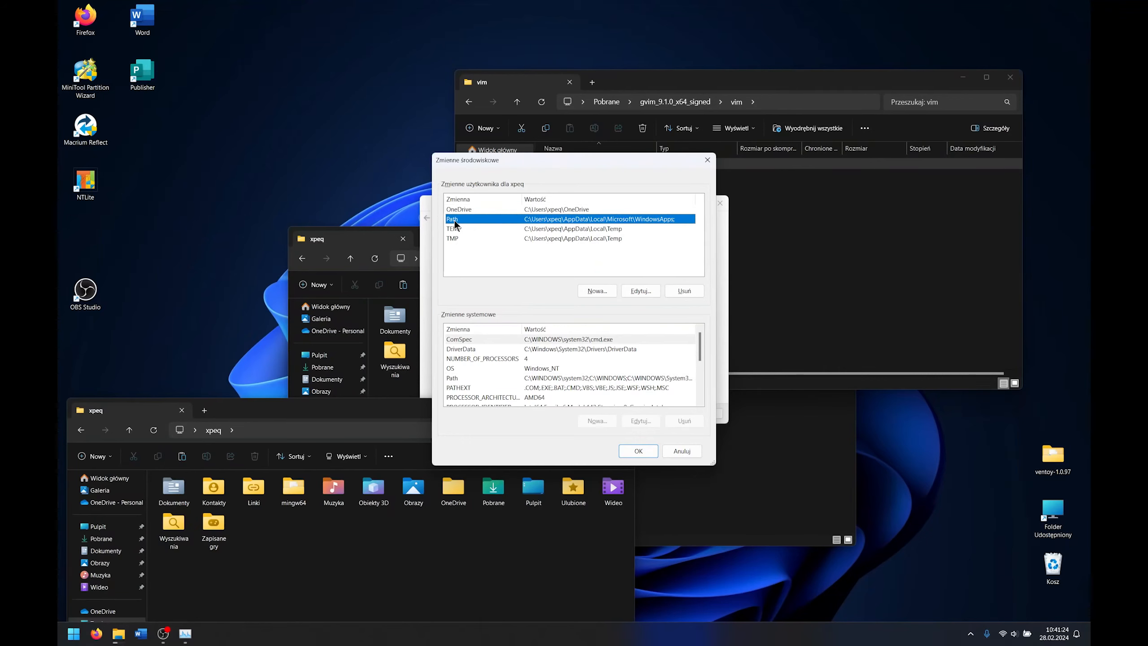
{"action": "double_click", "coordinate": [455, 220]}
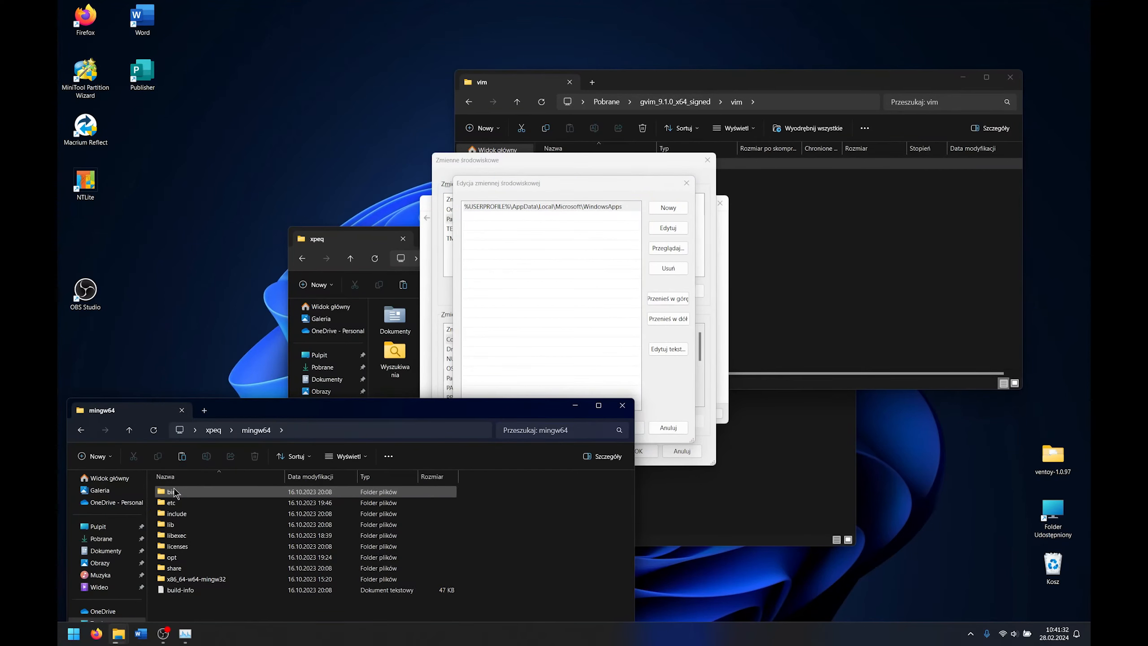
{"action": "double_click", "coordinate": [176, 493]}
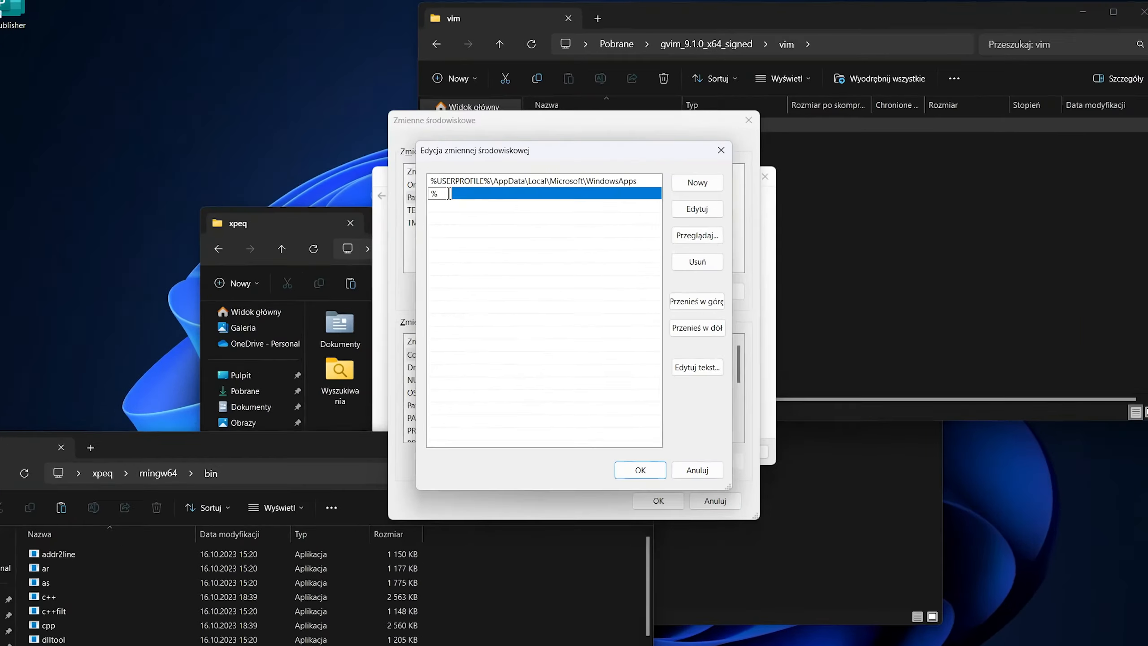
{"action": "type", "text": "%"}
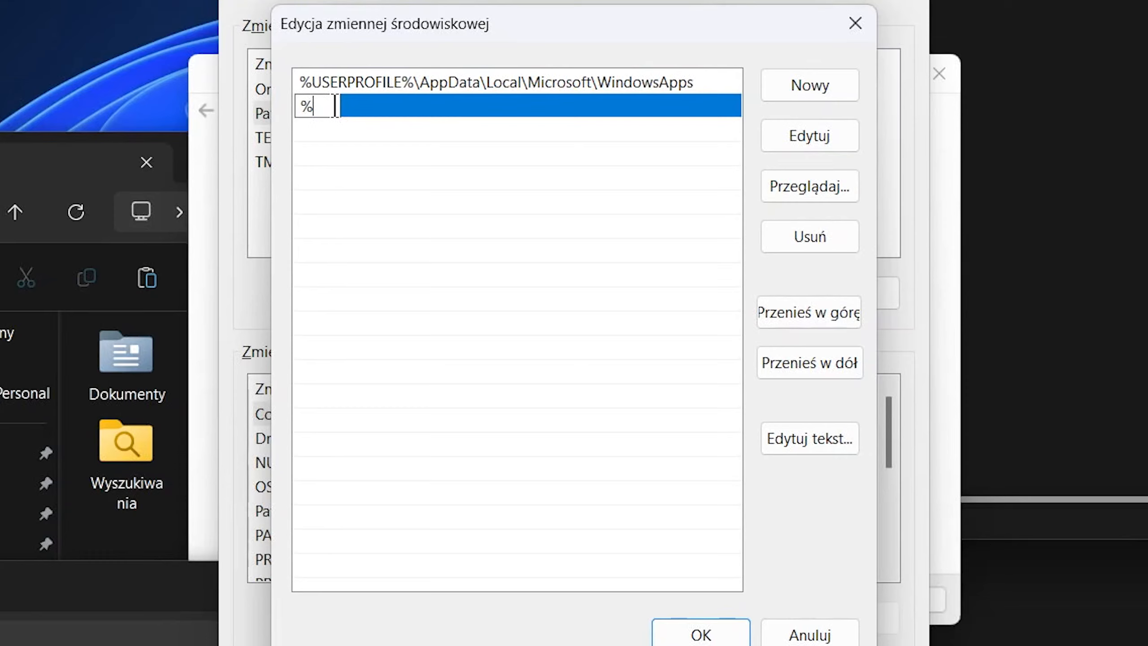
{"action": "type", "text": "USERPROFAI"}
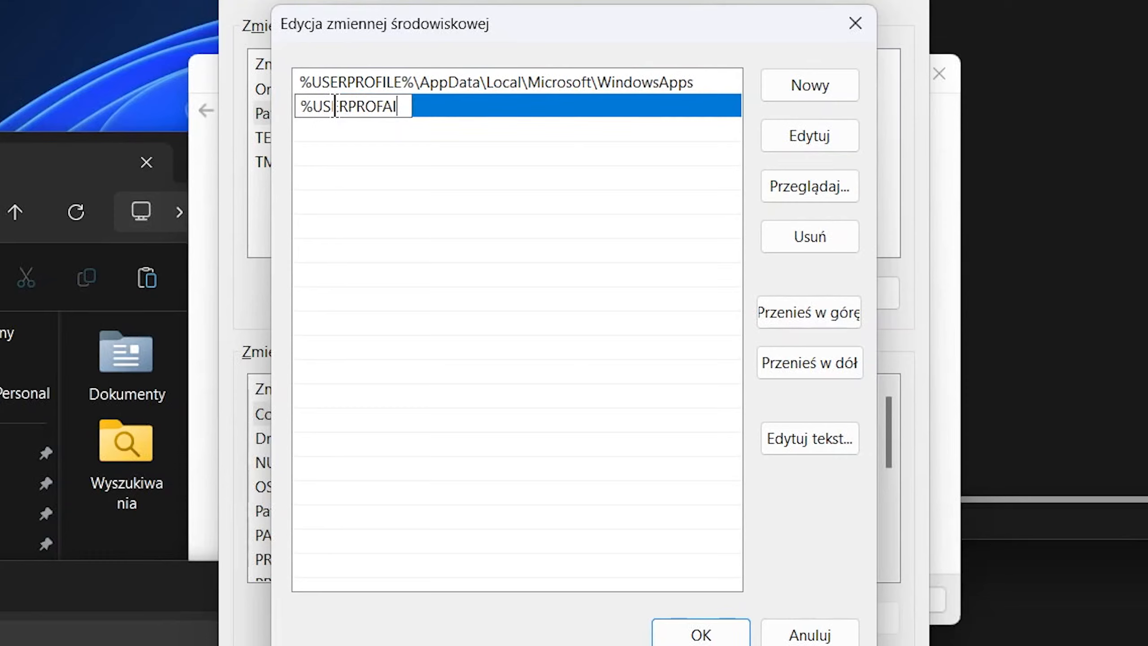
{"action": "key", "text": "BackSpace"}
{"action": "key", "text": "BackSpace"}
{"action": "type", "text": "ILE%\\"}
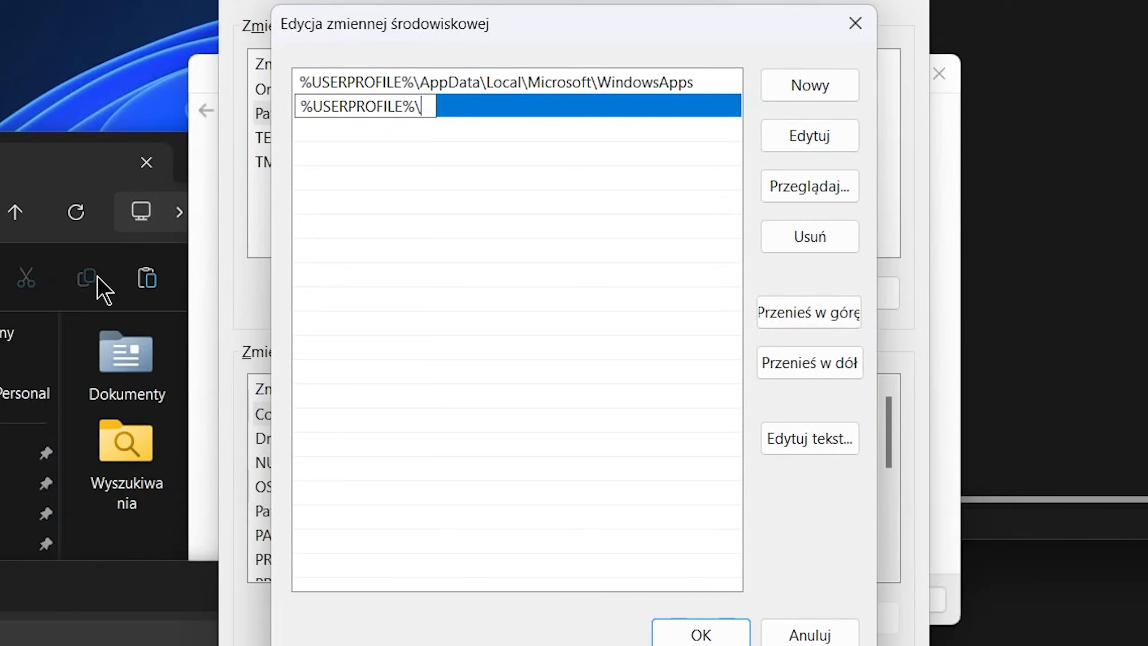
{"action": "type", "text": "mingw"}
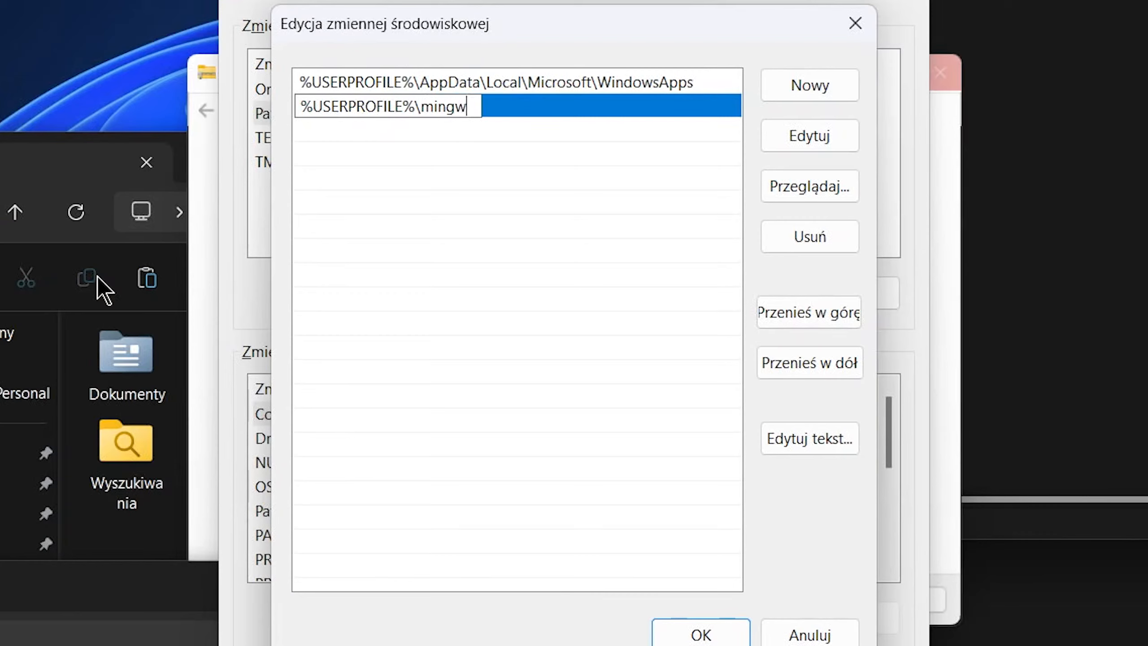
{"action": "type", "text": "64\\bin"}
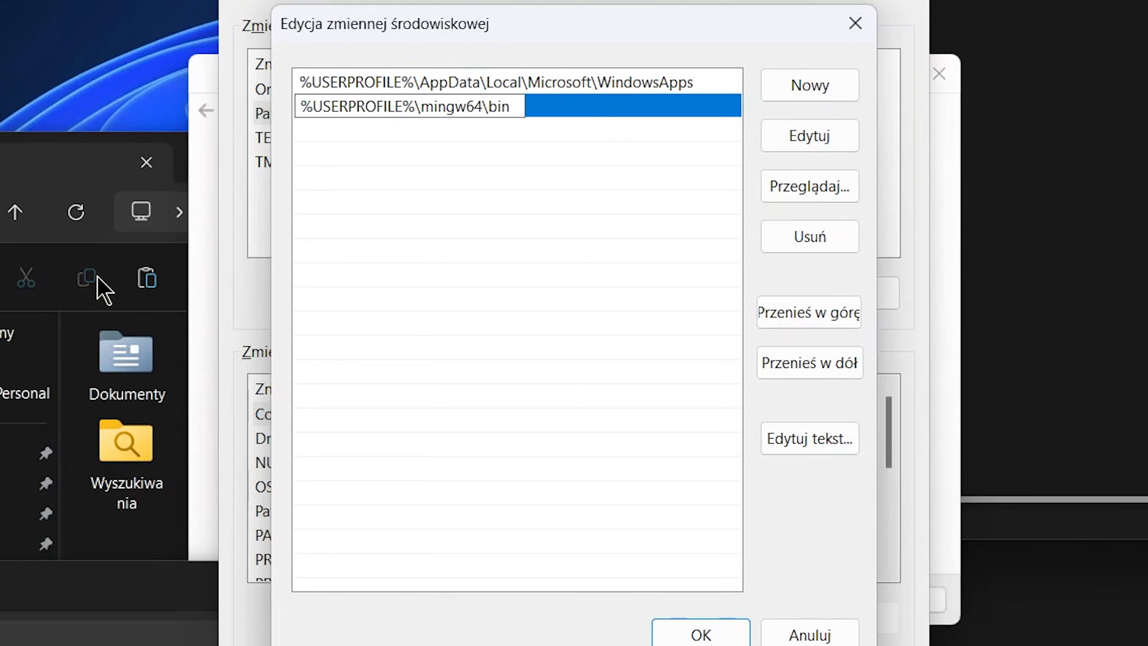
{"action": "key", "text": "Return"}
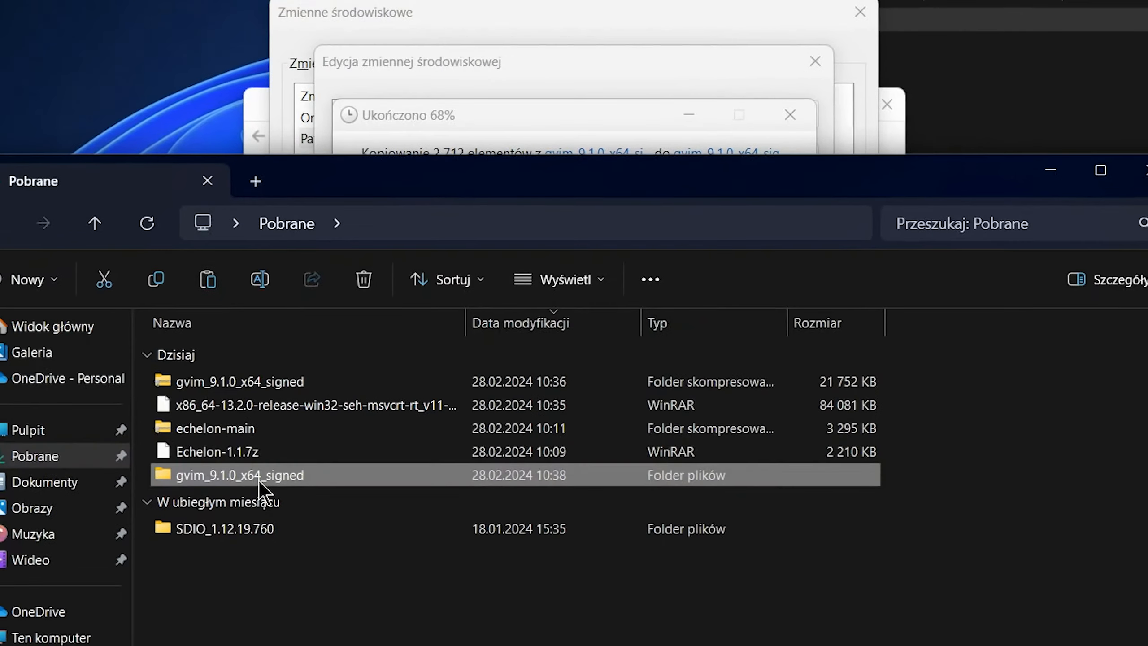
Browse from Downloads to the gvim_9.1.0_x64_signed\vim\vim91 folder and look through its files
{"action": "double_click", "coordinate": [355, 421]}
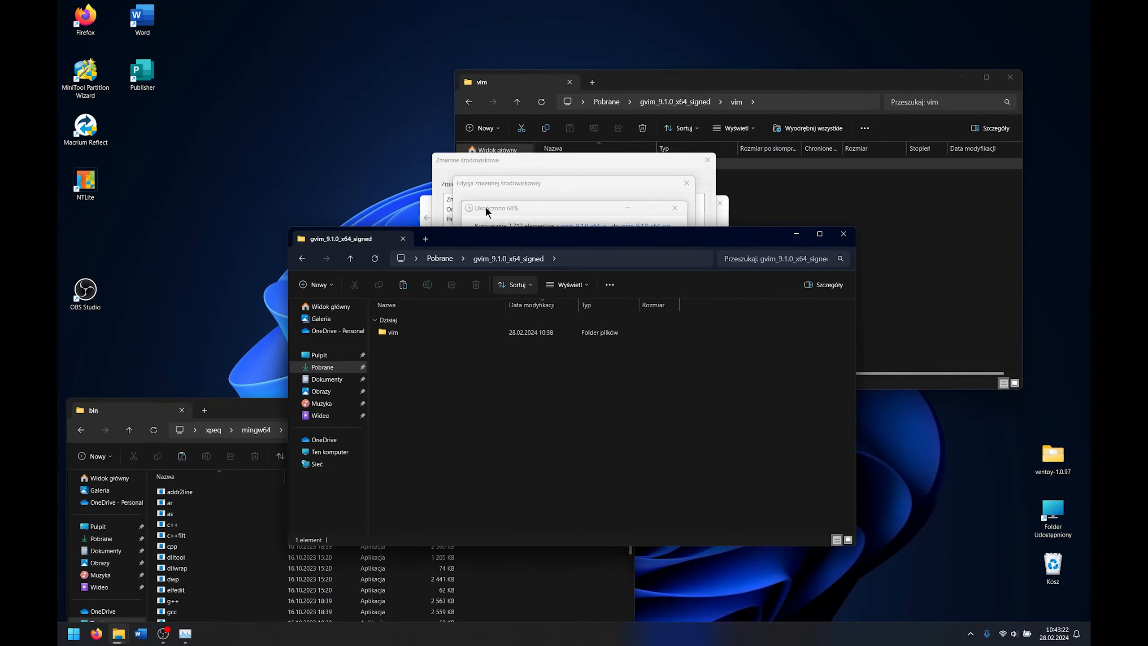
{"action": "double_click", "coordinate": [393, 332]}
{"action": "double_click", "coordinate": [393, 332]}
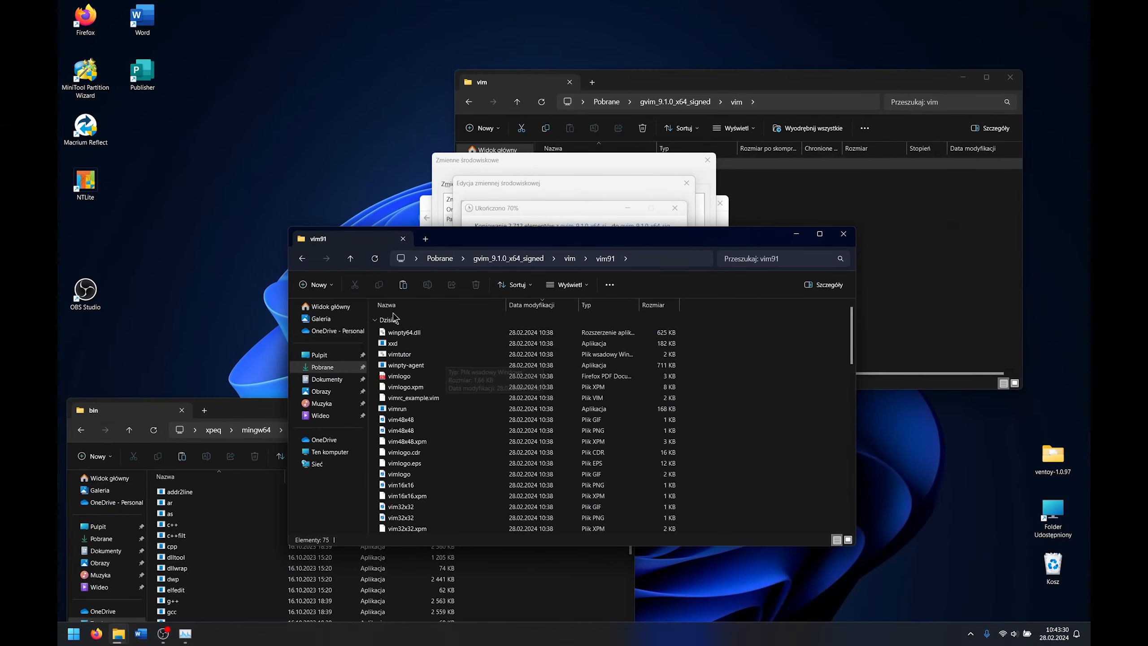
{"action": "left_click_drag", "start_coordinate": [513, 245], "coordinate": [457, 205]}
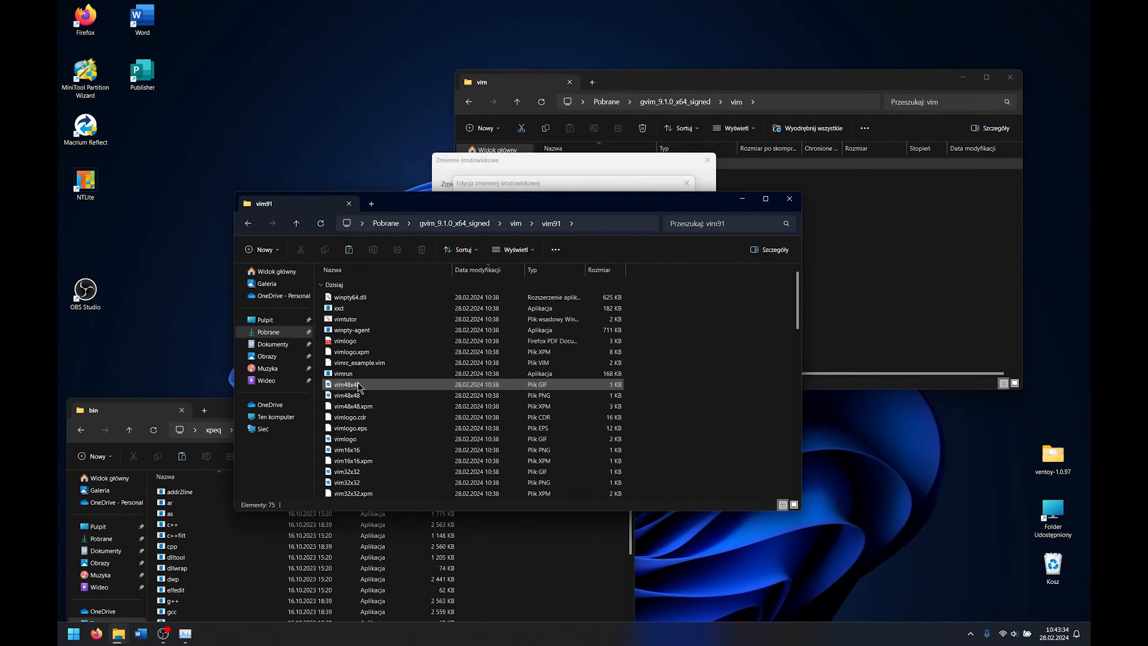
{"action": "scroll", "coordinate": [358, 382], "scroll_direction": "down", "scroll_amount": 18}
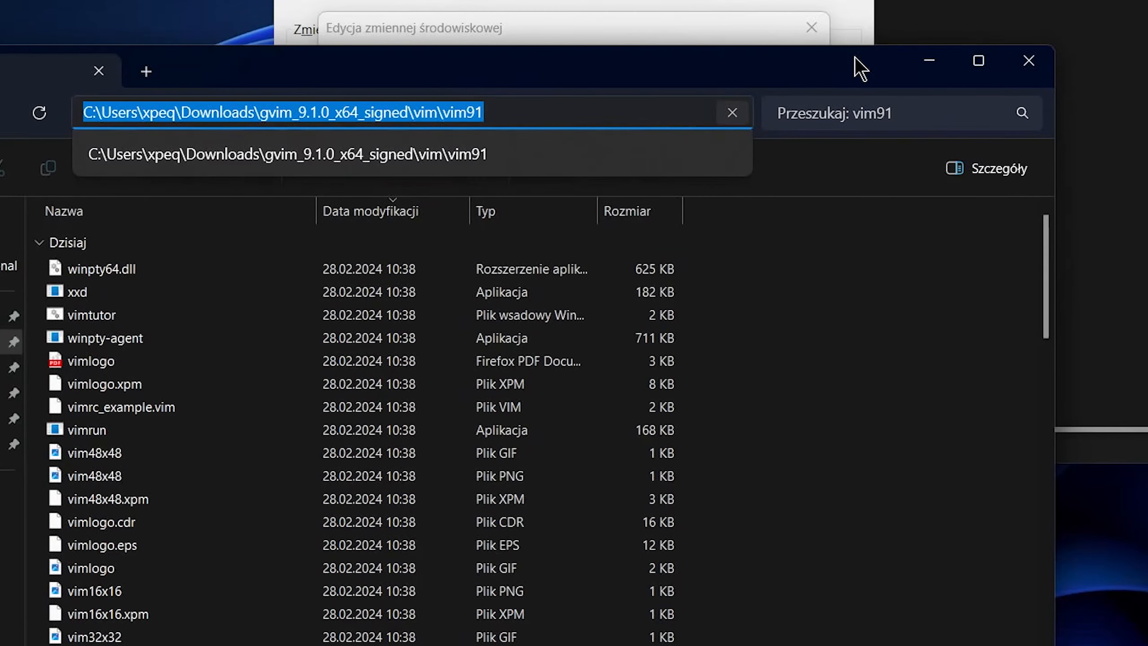
Add the full path of the vim91 folder in Downloads as a new user Path entry and save the environment variables
{"action": "left_click", "coordinate": [580, 30]}
{"action": "left_click", "coordinate": [665, 99]}
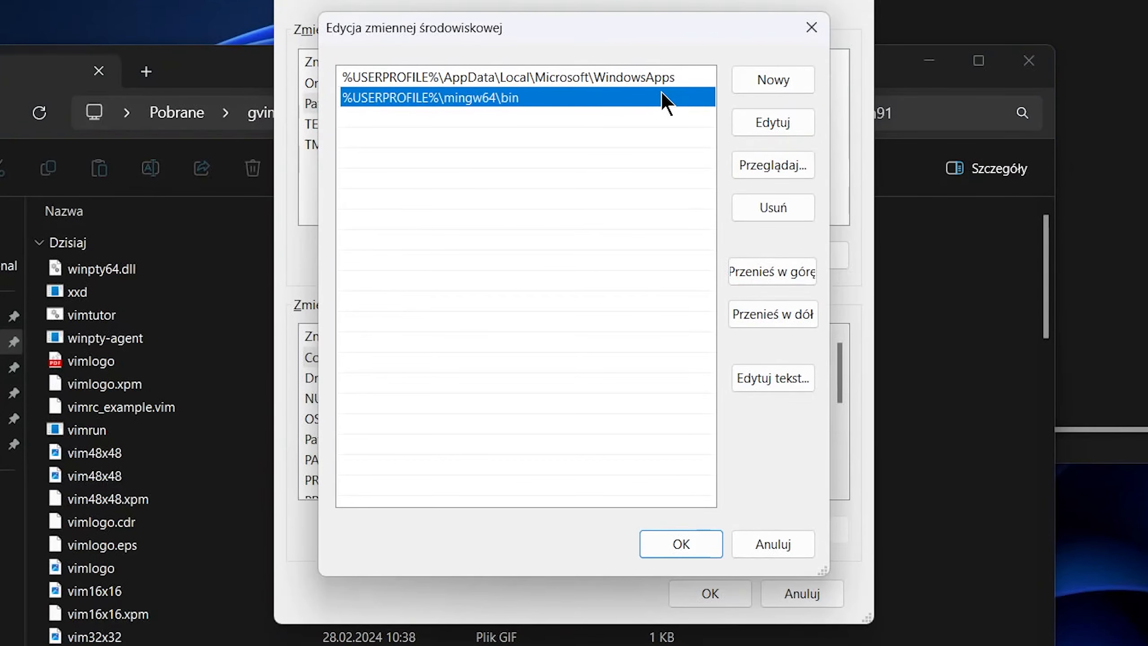
{"action": "left_click", "coordinate": [783, 83]}
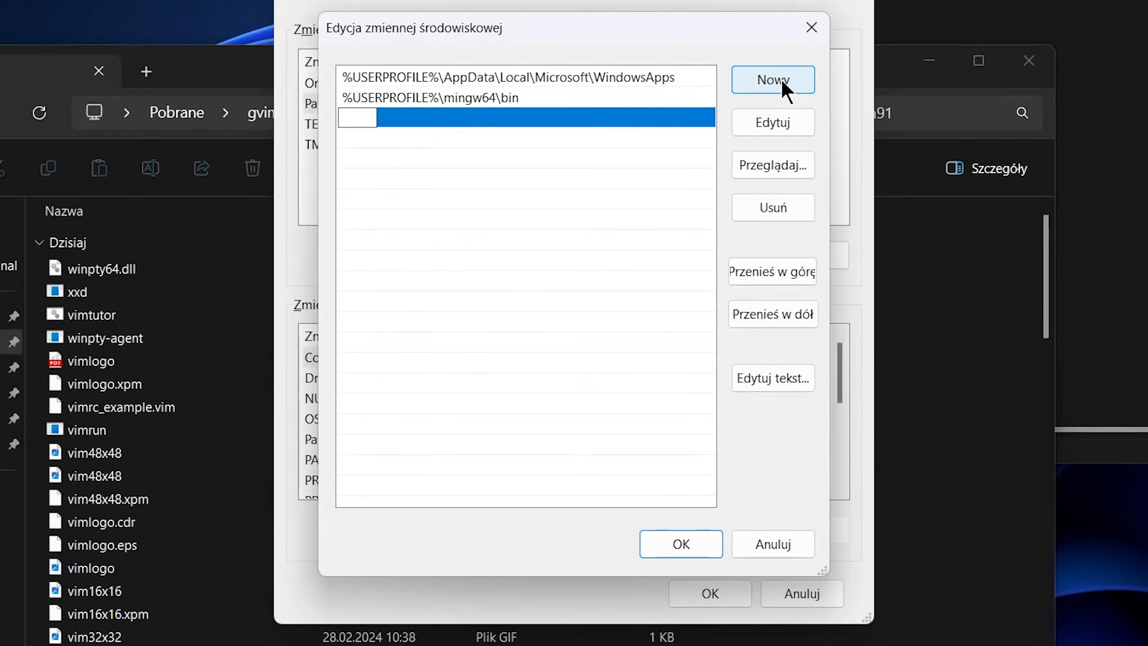
{"action": "type", "text": "C:\\Users\\xpeq\\Downloads\\gvim_9.1.0_x64_signed\\vim\\vim91"}
{"action": "left_click", "coordinate": [666, 543]}
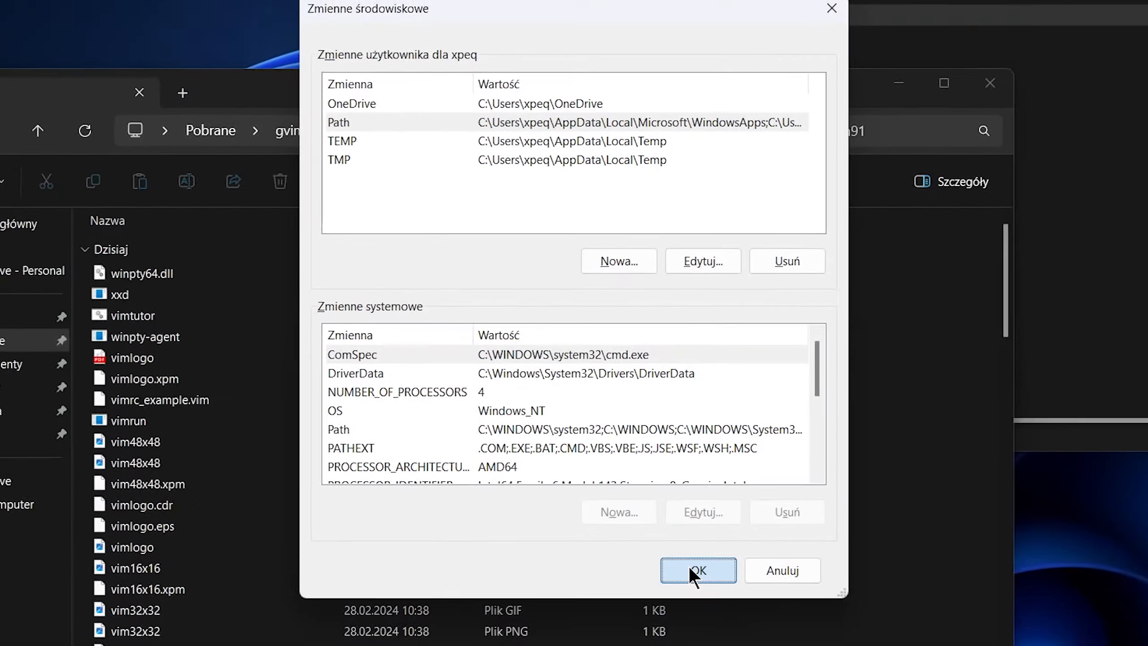
{"action": "left_click", "coordinate": [703, 596]}
Open a Command Prompt and start Vim with a new file named hello.cpp
{"action": "key", "text": "super"}
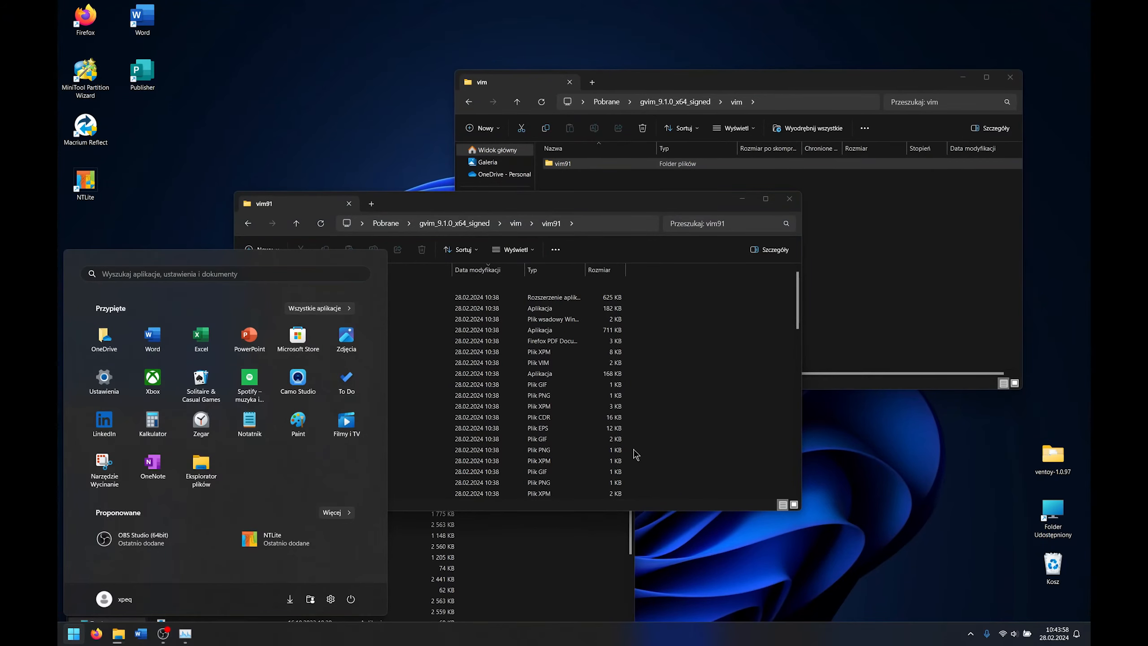
{"action": "type", "text": "cmd"}
{"action": "key", "text": "Return"}
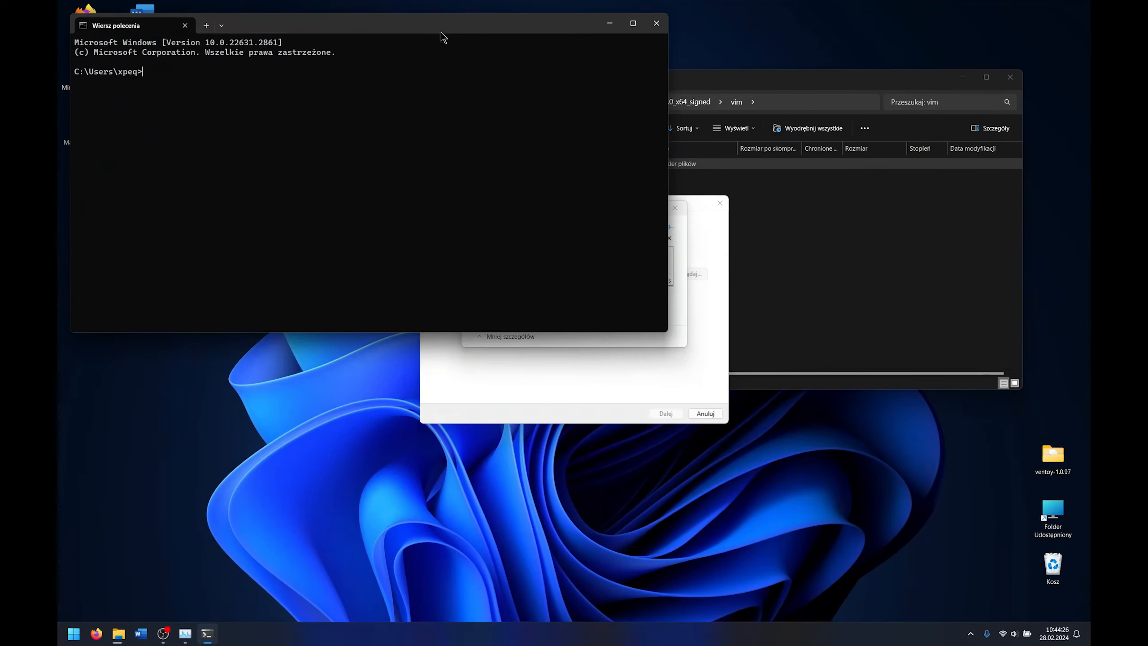
{"action": "left_click_drag", "start_coordinate": [441, 33], "coordinate": [544, 118]}
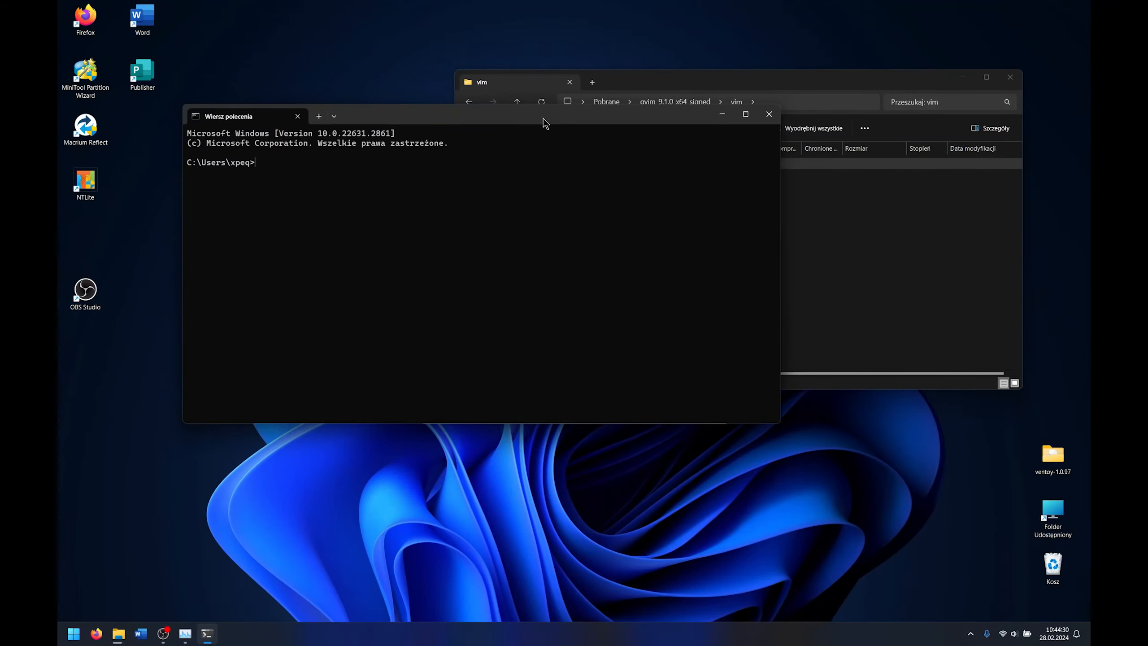
{"action": "type", "text": "vi"}
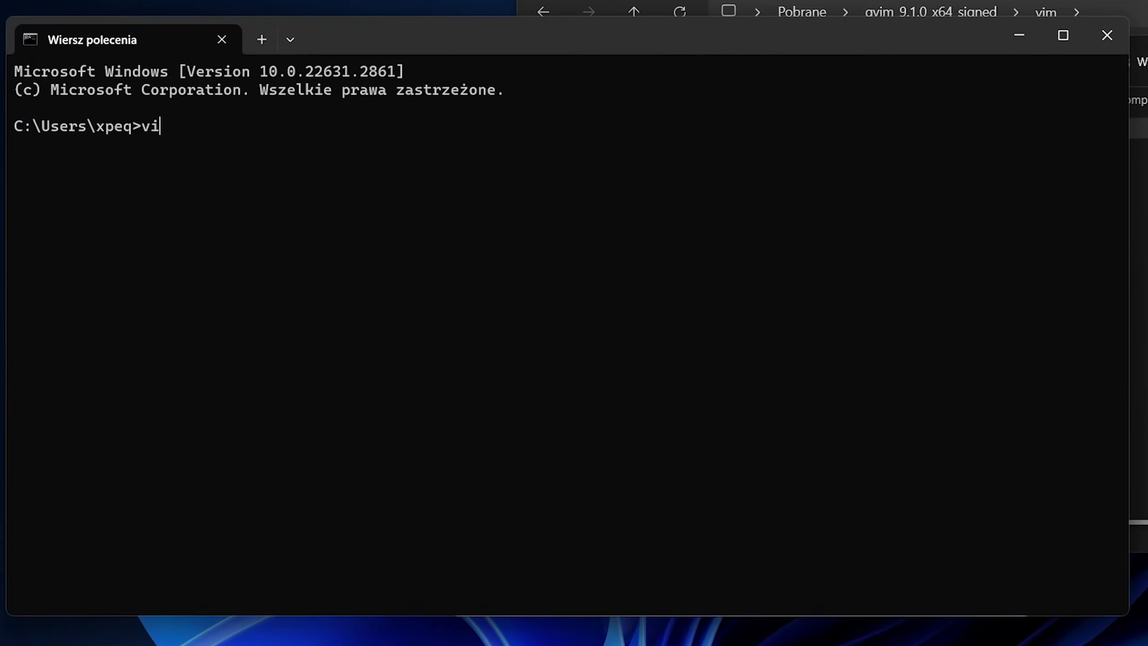
{"action": "type", "text": "m hello.c"}
{"action": "key", "text": "Return"}
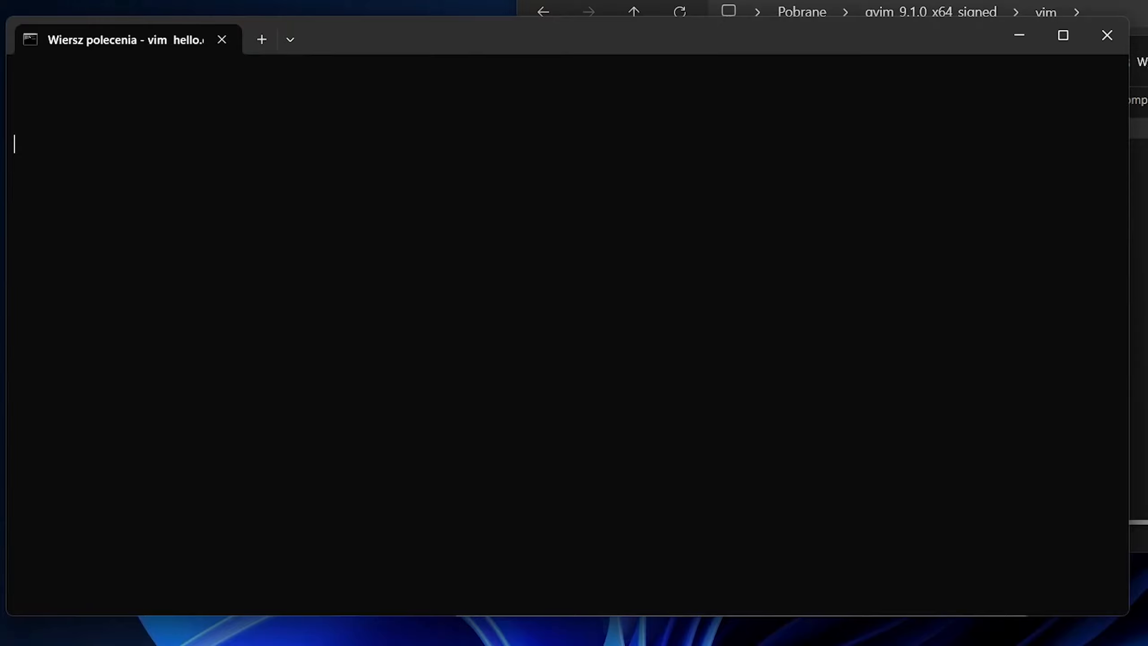
Write the line #include <iostream> at the start of hello.cpp
{"action": "type", "text": "i"}
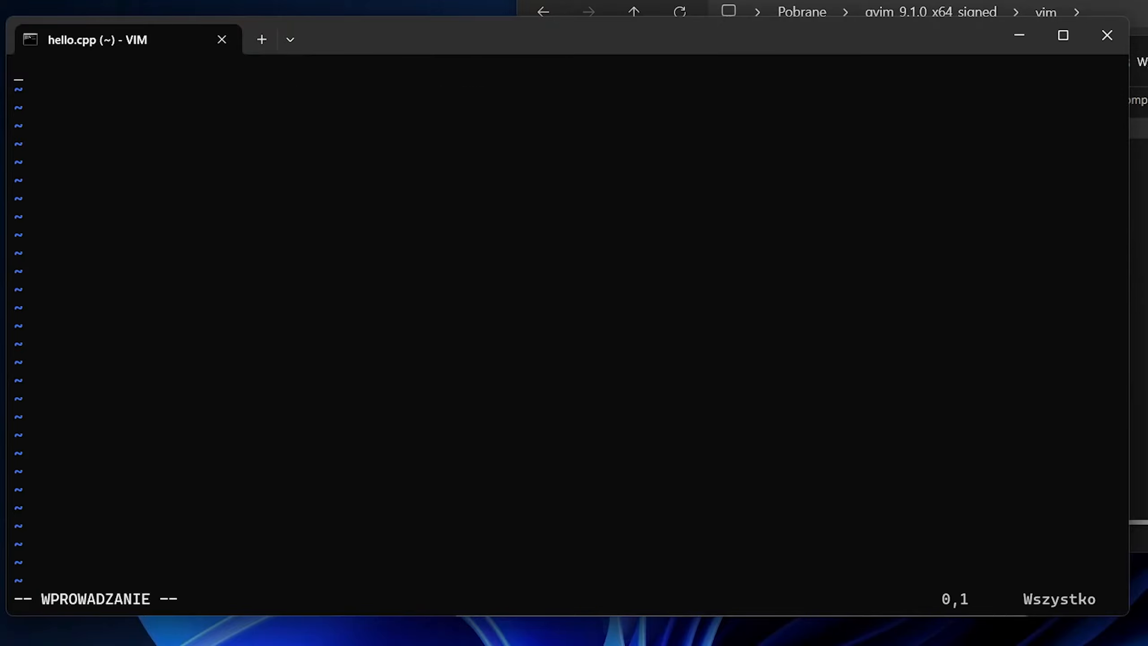
{"action": "type", "text": "#inl"}
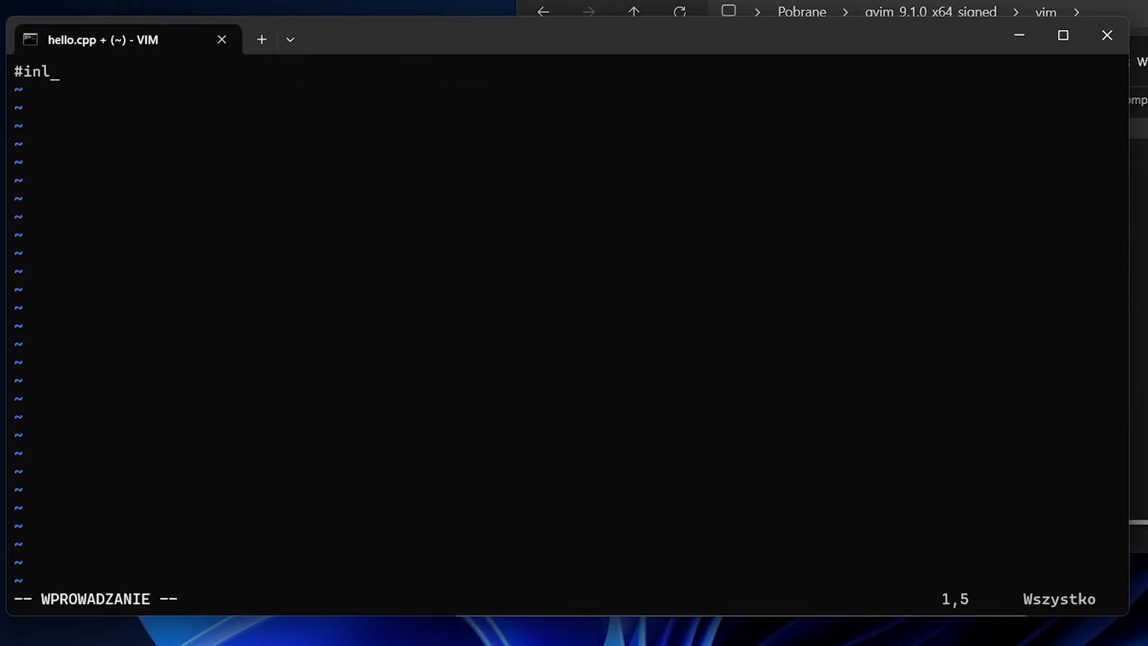
{"action": "key", "text": "BackSpace"}
{"action": "type", "text": "clude <iostream>"}
{"action": "key", "text": "Return"}
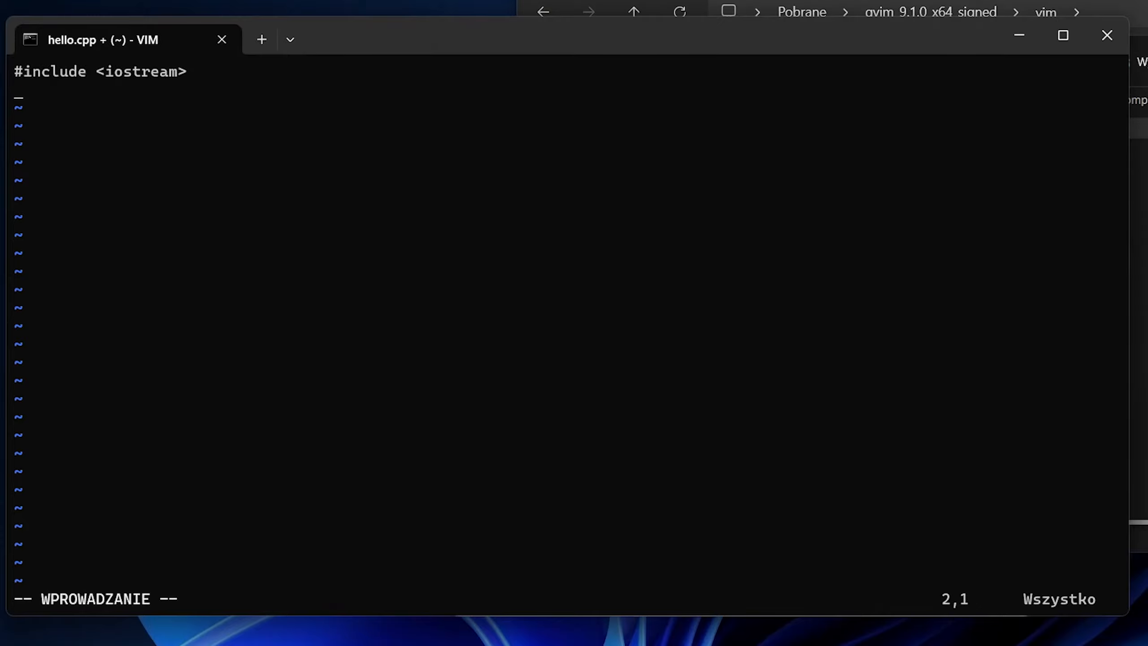
Begin the int main() function after a blank line and have it output "Hello World" with std::cout and std::endl
{"action": "key", "text": "Return"}
{"action": "type", "text": "int main(){"}
{"action": "key", "text": "Return"}
{"action": "type", "text": "std::co"}
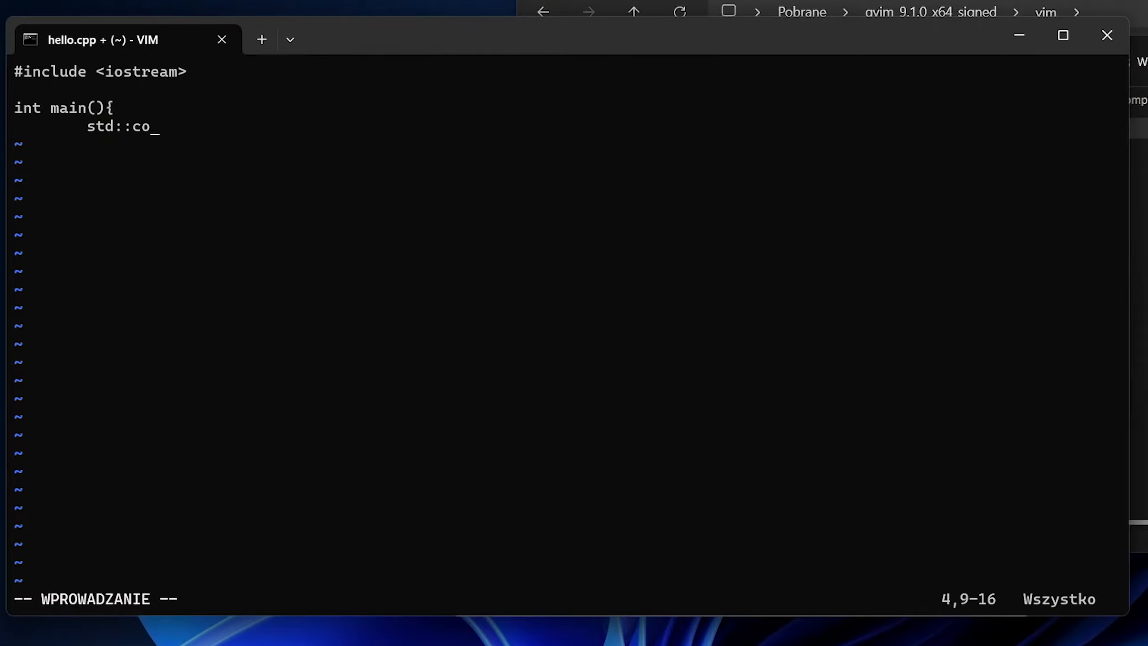
{"action": "type", "text": "ut << \"H"}
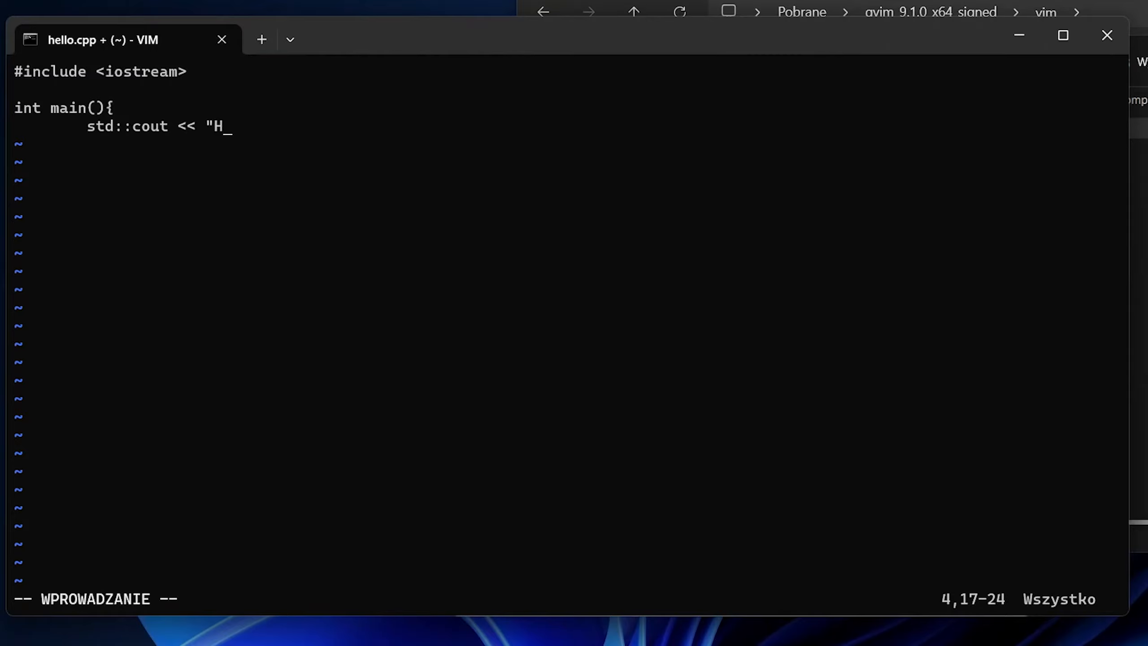
{"action": "type", "text": "ello World"}
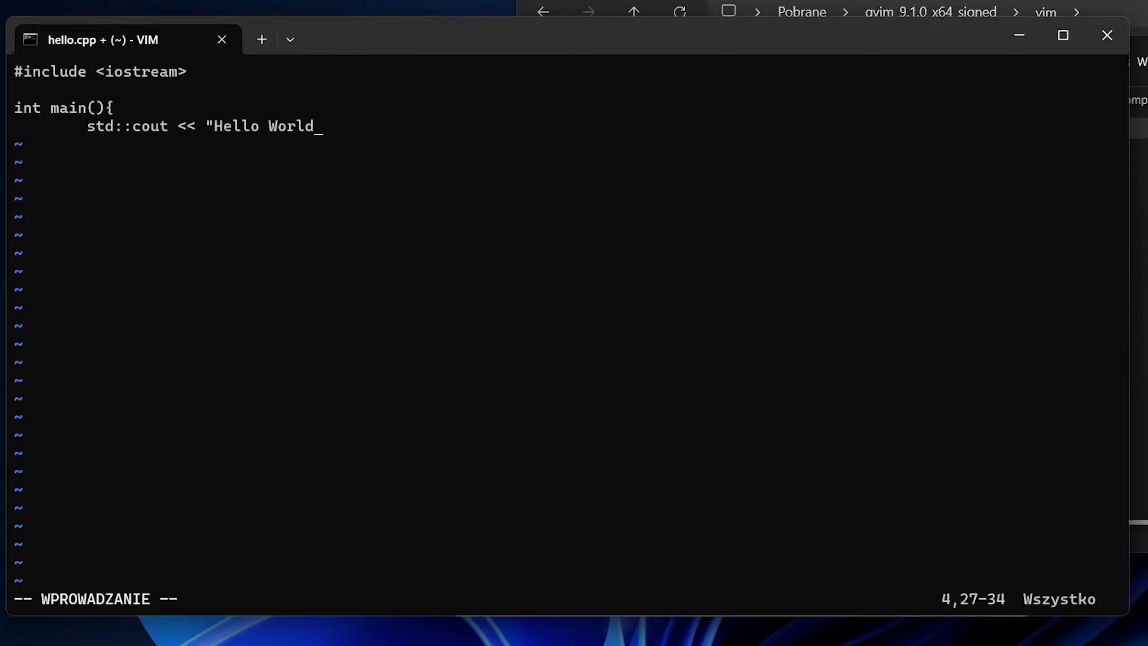
{"action": "type", "text": "\" << std::endl;"}
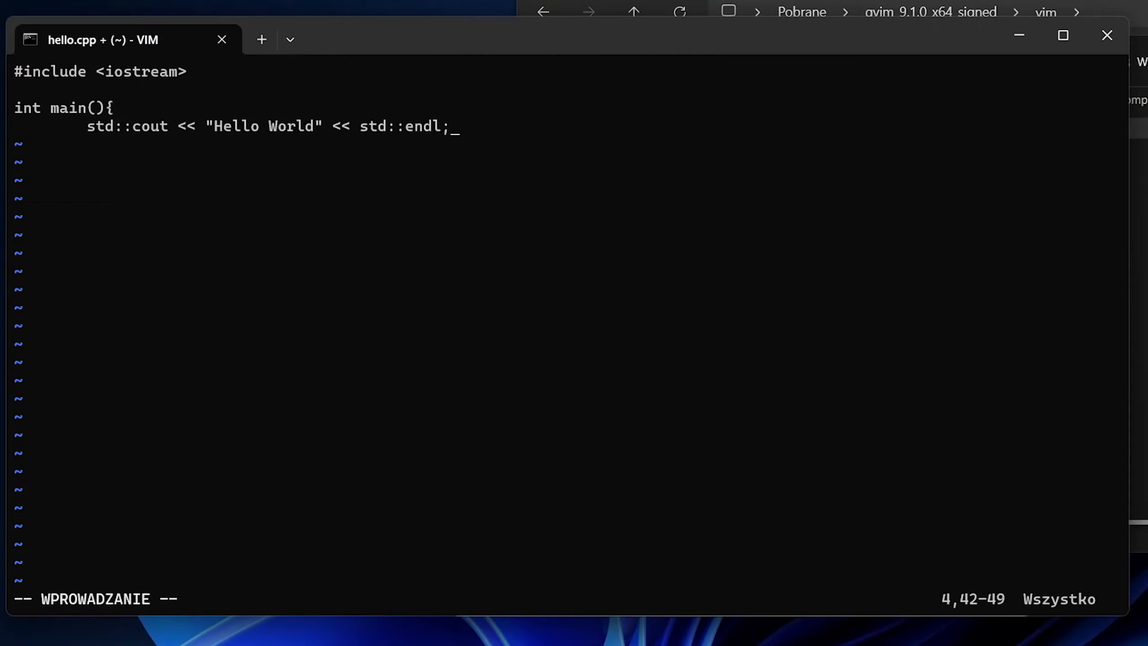
Write the return statement on a new line below the std::cout line
{"action": "key", "text": "Return"}
{"action": "type", "text": "reut"}
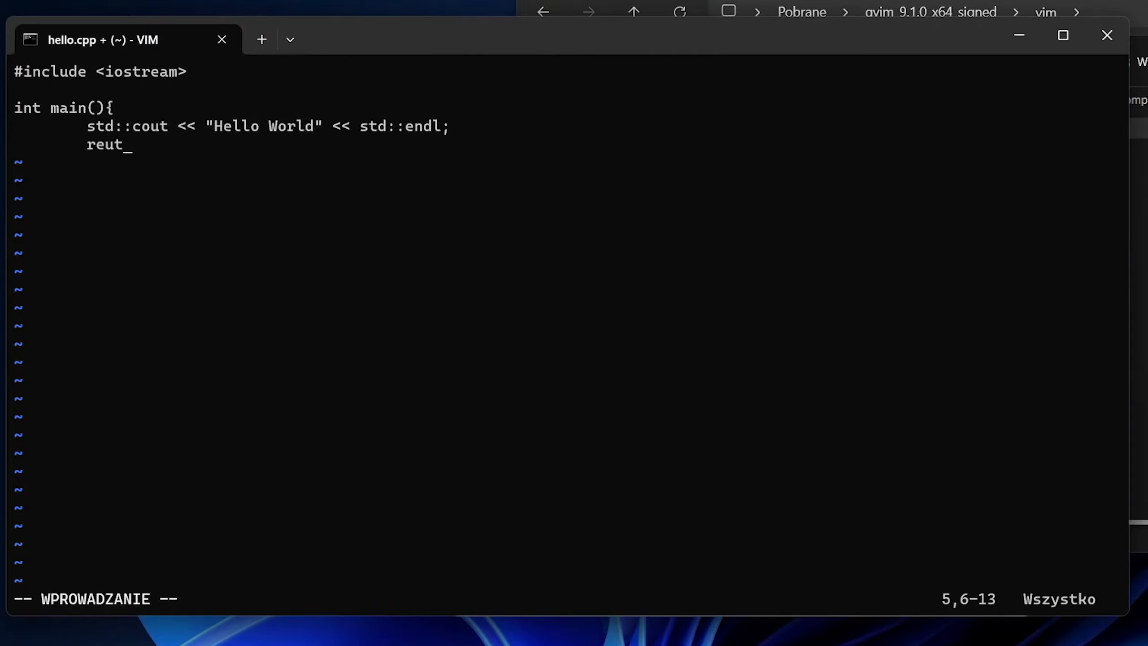
{"action": "key", "text": "BackSpace"}
{"action": "key", "text": "BackSpace"}
{"action": "type", "text": "turn"}
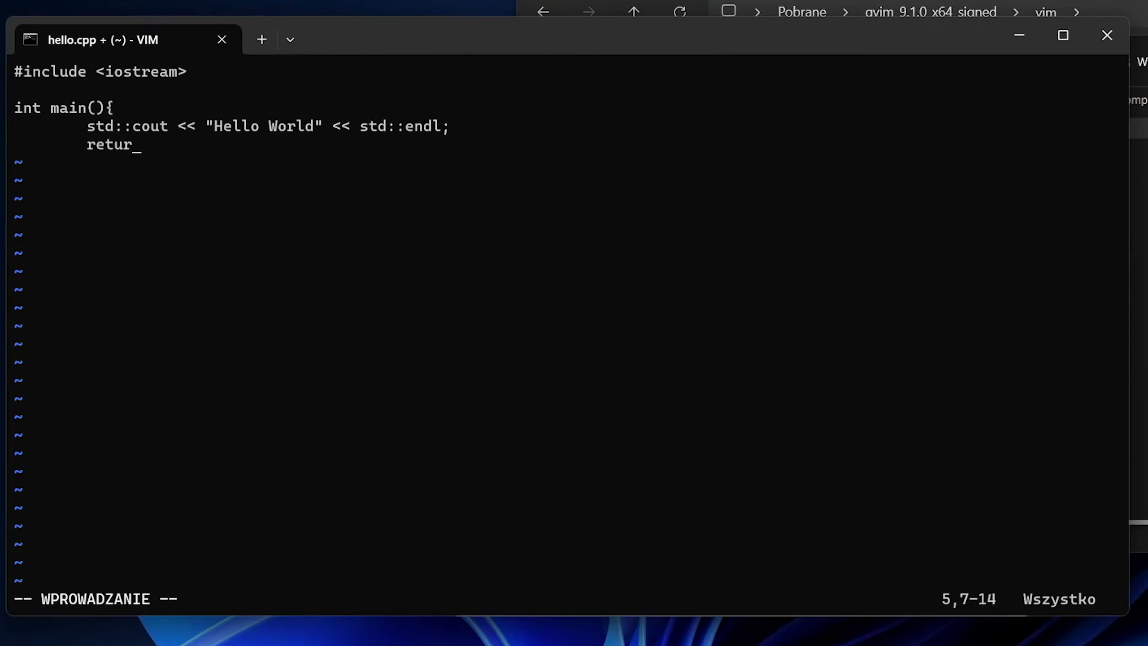